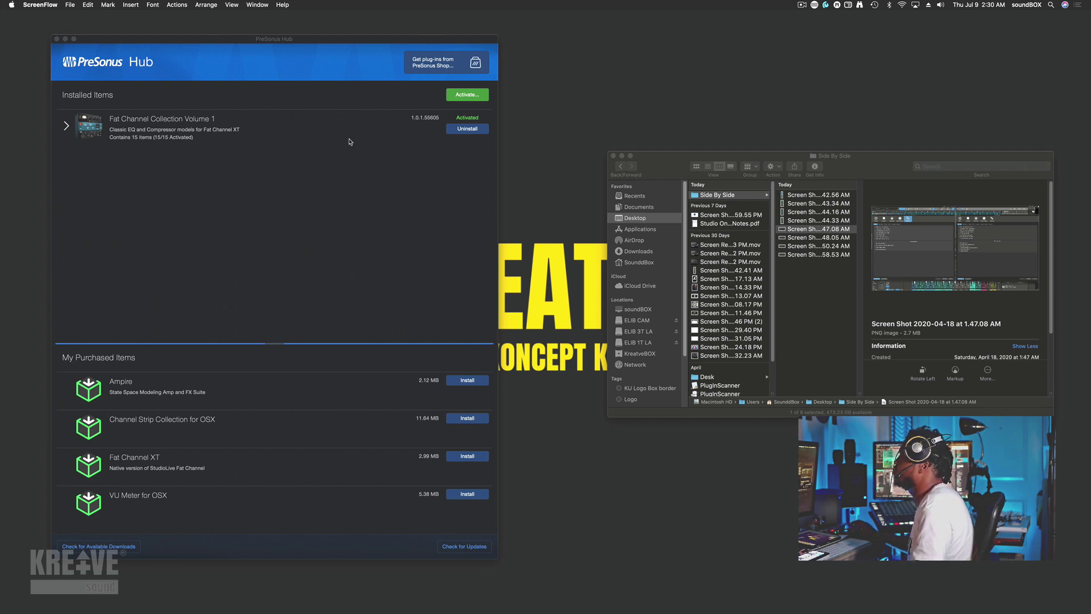
Expand Fat Channel Collection Volume 1 in Installed Items to list its 15 plug-ins
left_click(65, 126)
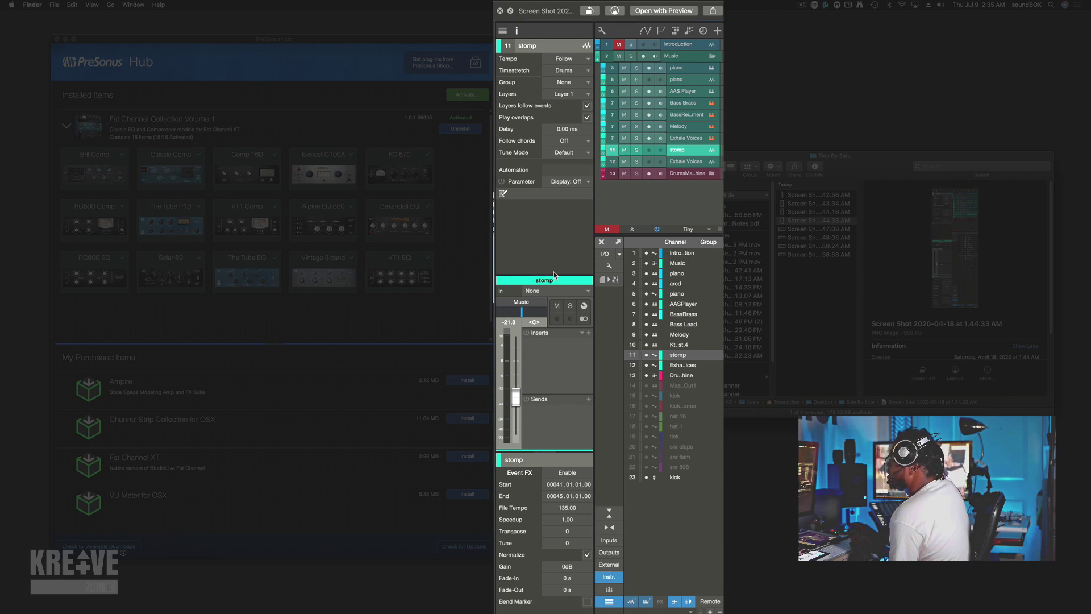
Preview the previous screenshot in the Finder folder with Quick Look
key("Up")
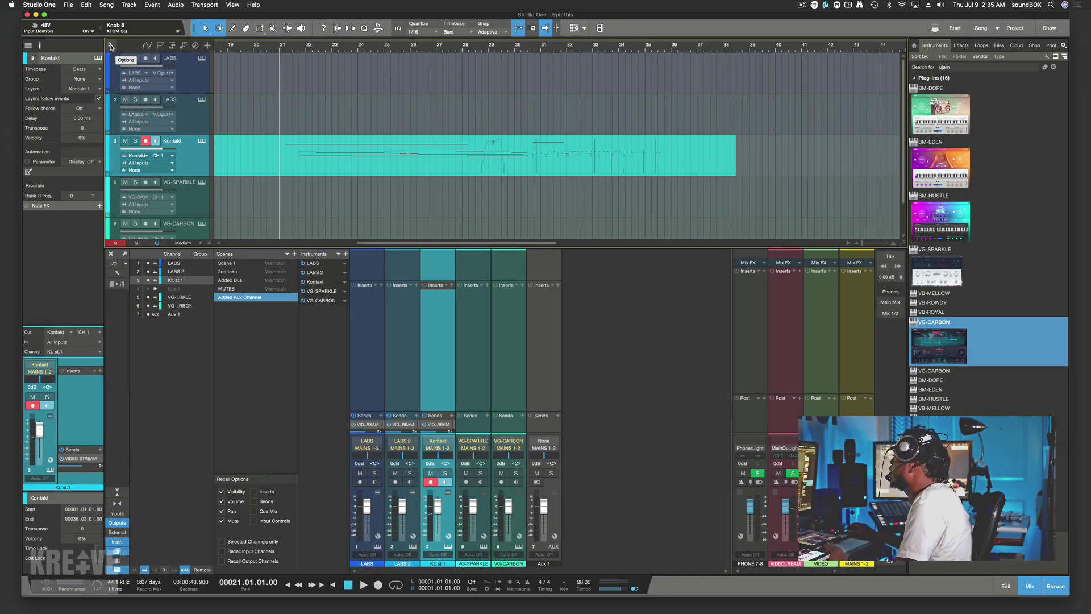
left_click(111, 45)
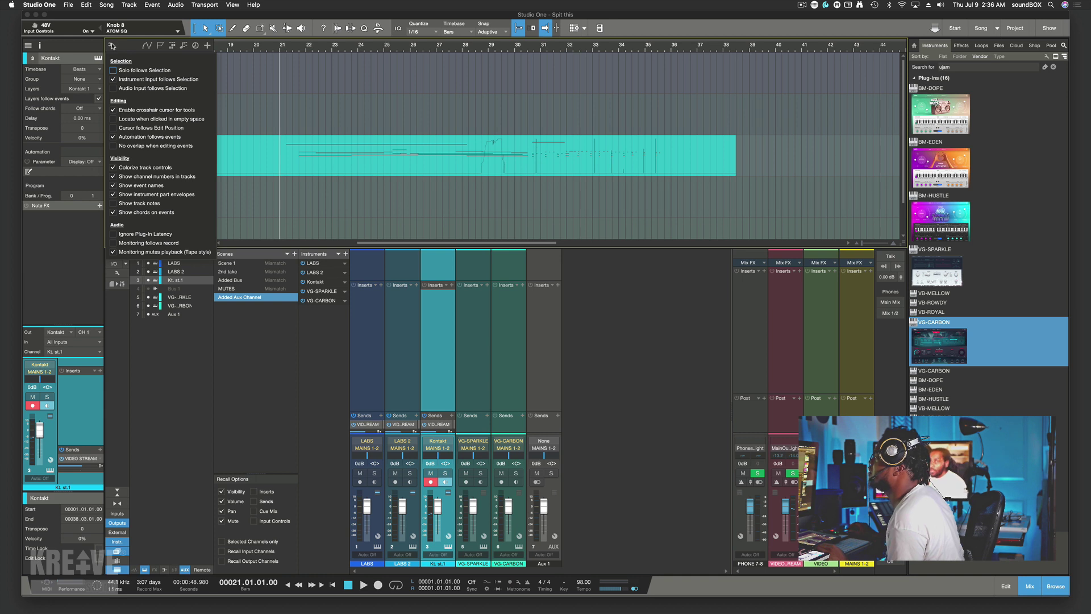
left_click(112, 47)
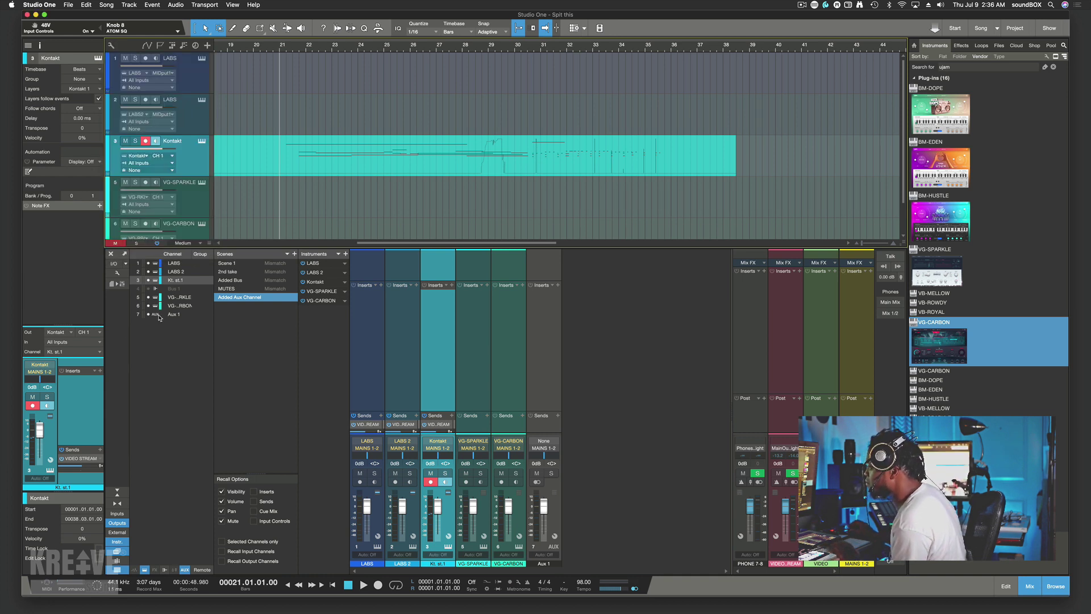
left_click(116, 275)
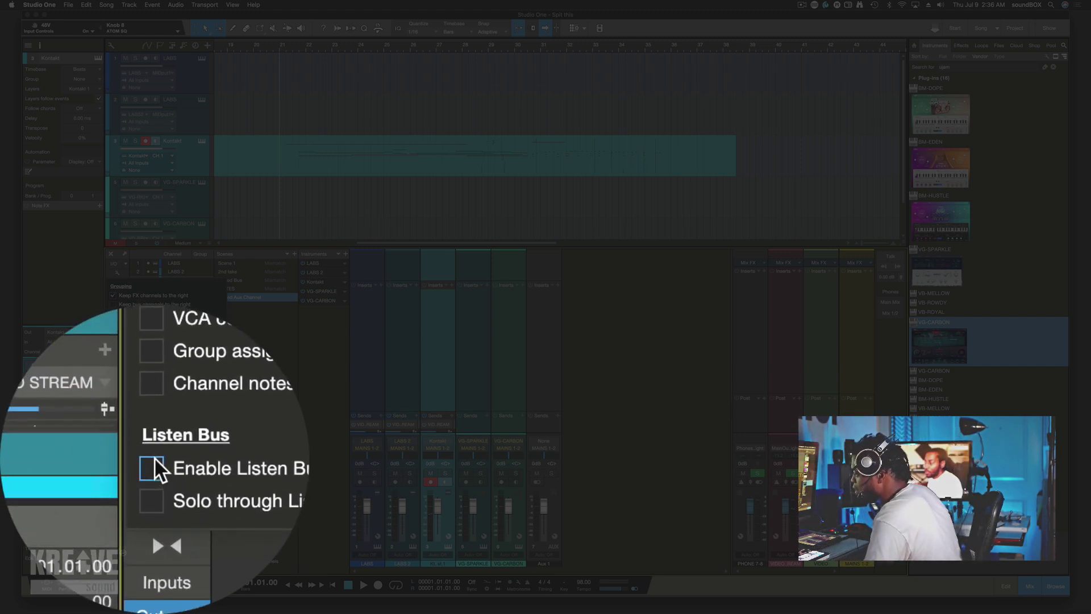
left_click(155, 457)
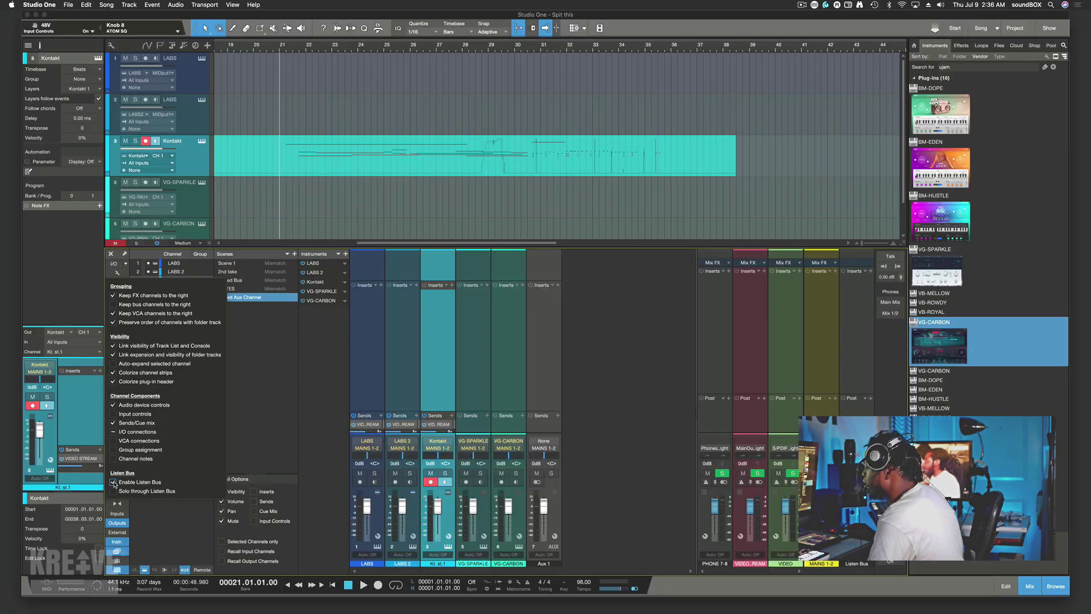
left_click(113, 482)
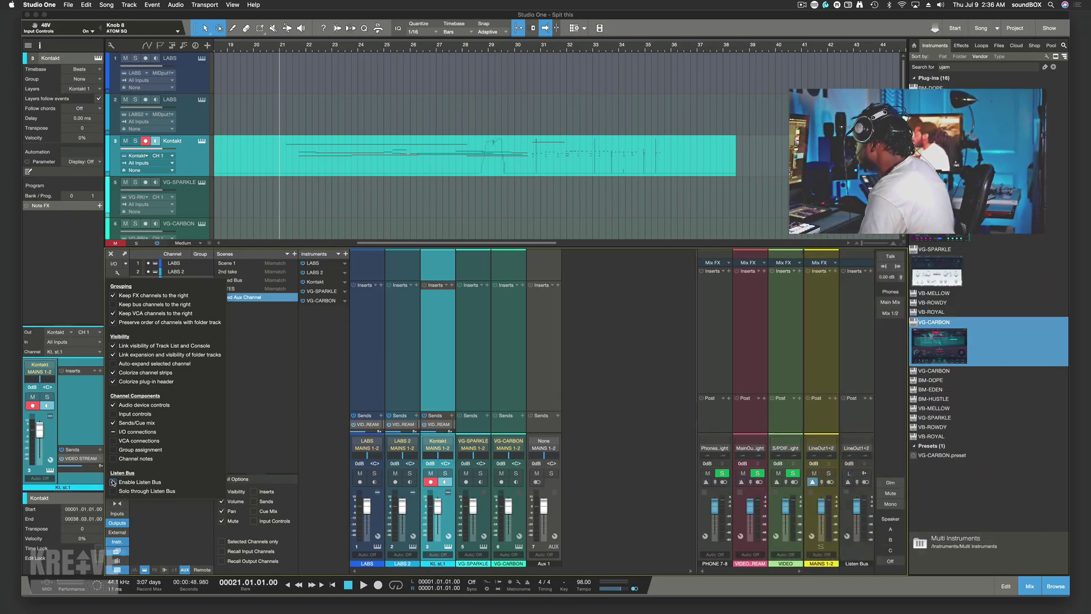
left_click(113, 481)
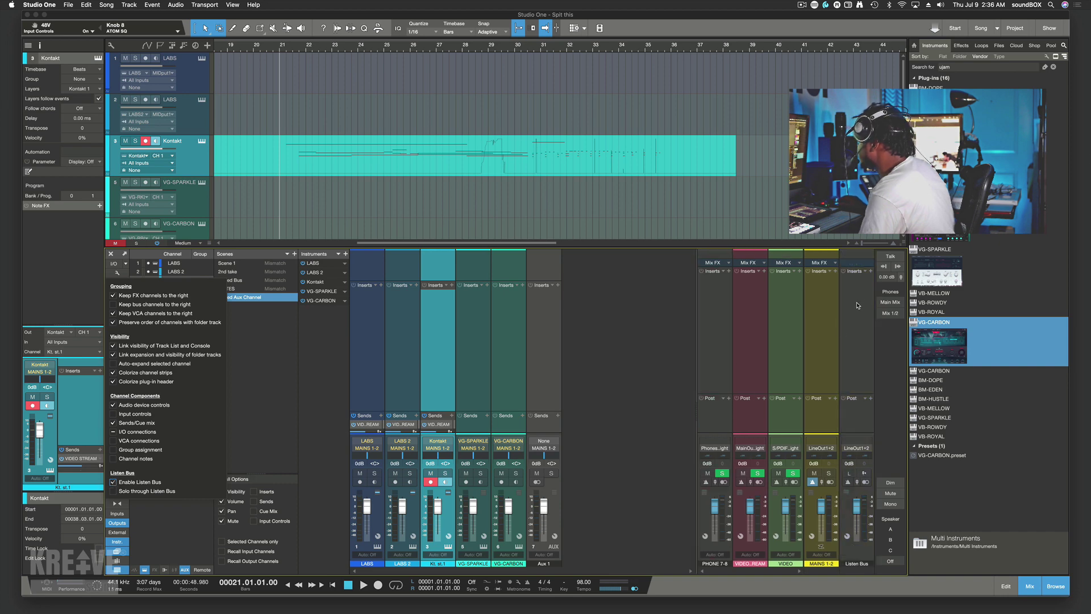
left_click(113, 482)
left_click(309, 409)
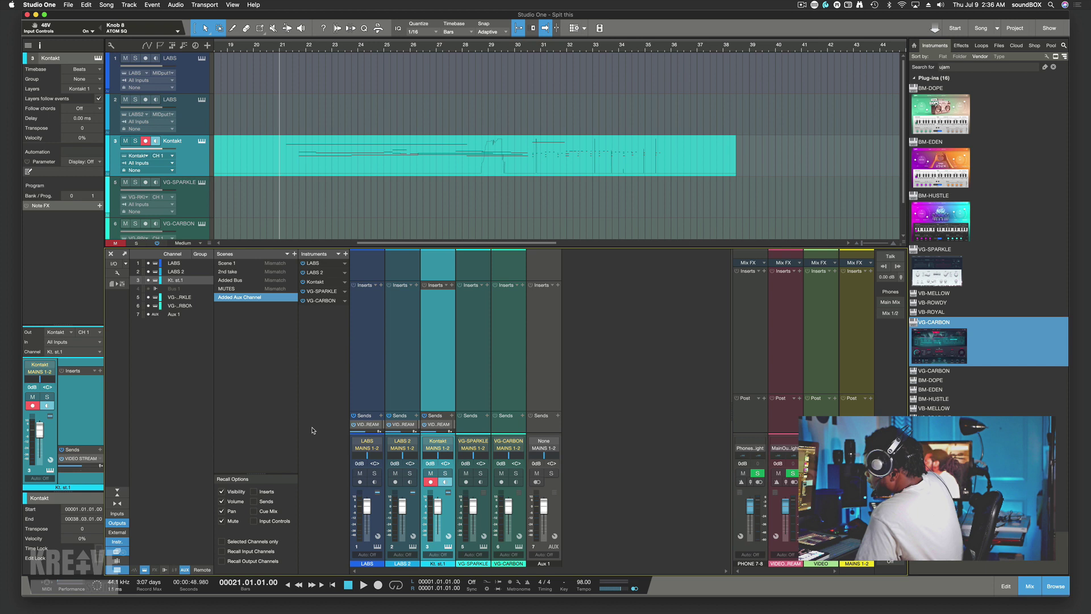
Step through the Scene 1, 2nd take, Added Bus, MUTES and Added Aux Channel mix scenes
left_click(252, 263)
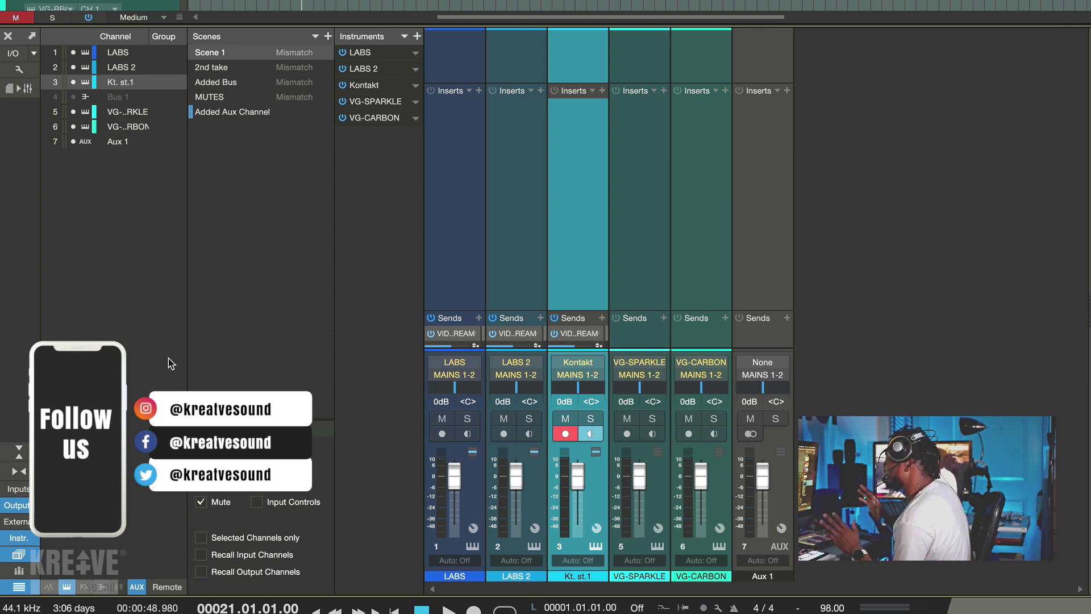
left_click(260, 54)
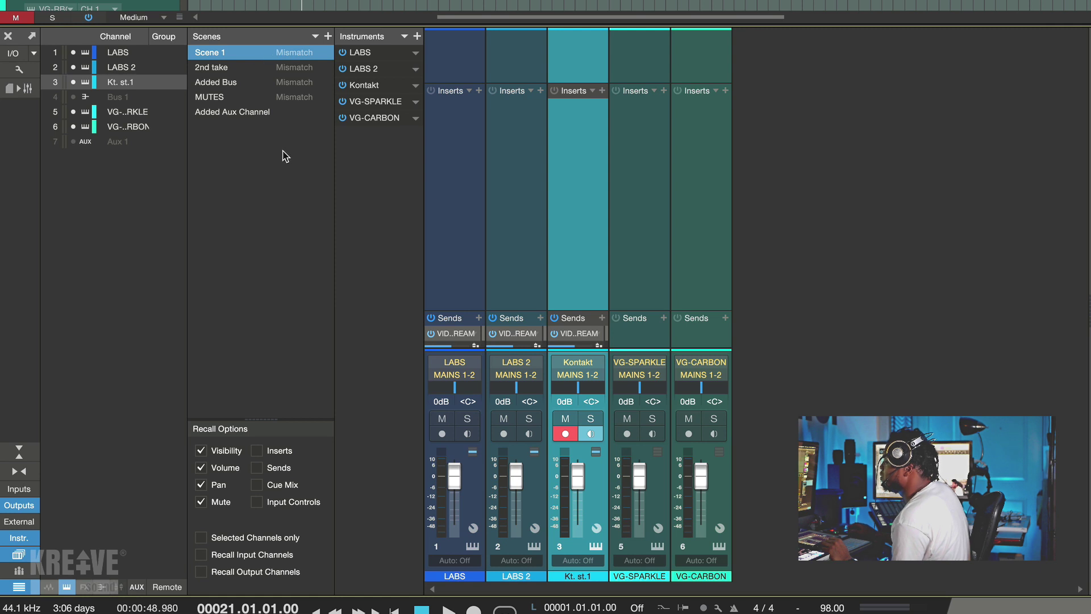
left_click(241, 70)
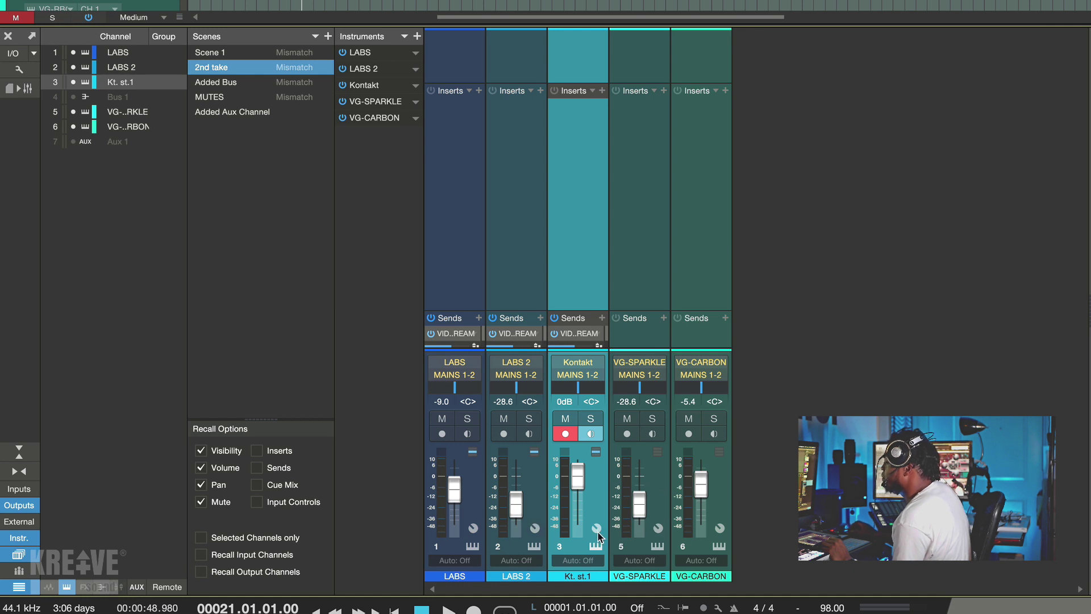
left_click(233, 53)
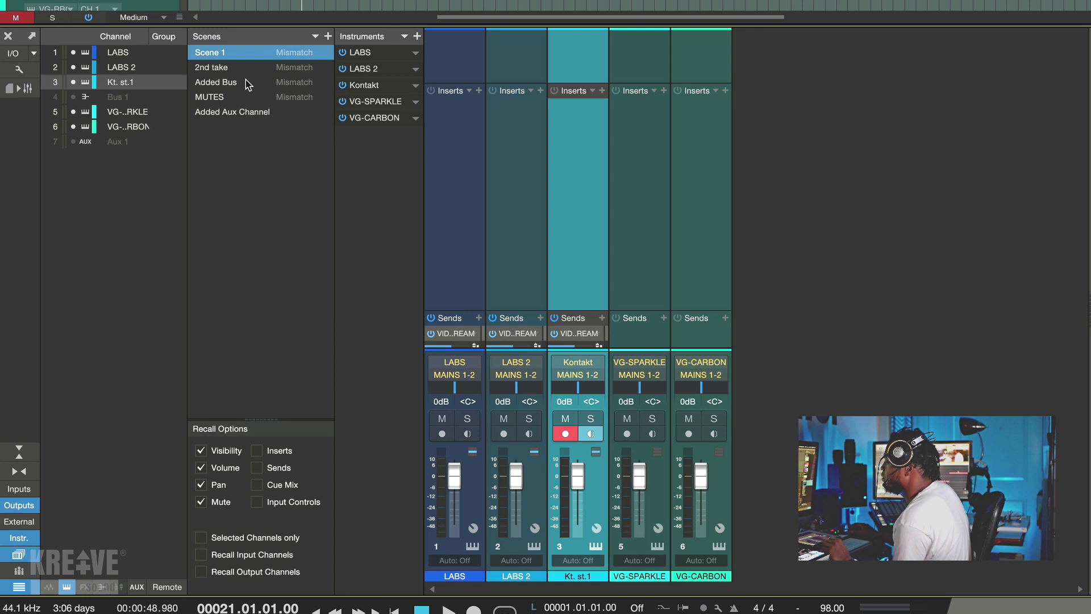
left_click(249, 84)
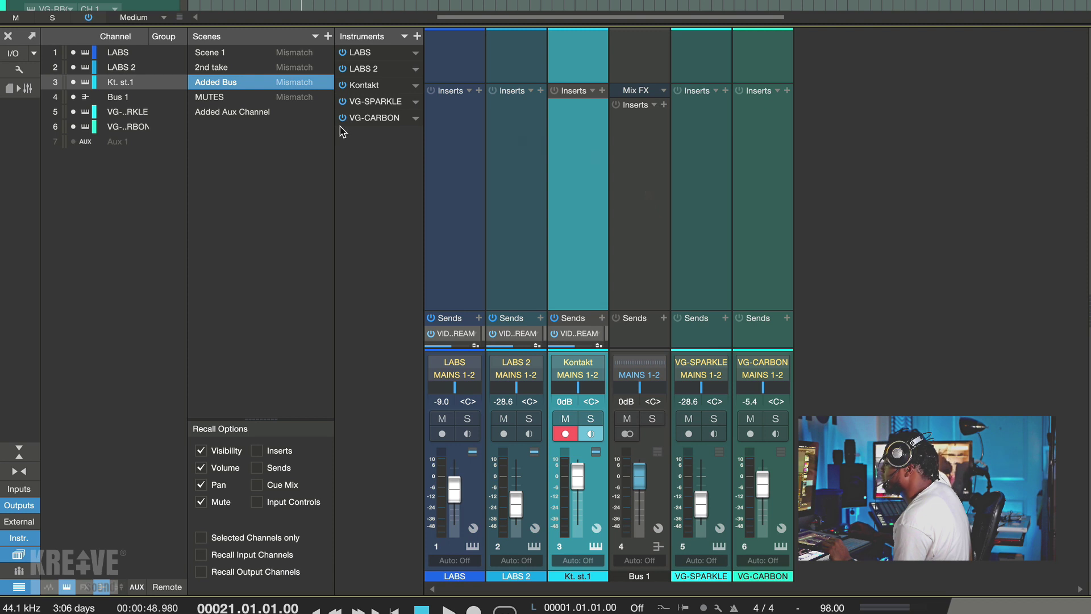
left_click(275, 99)
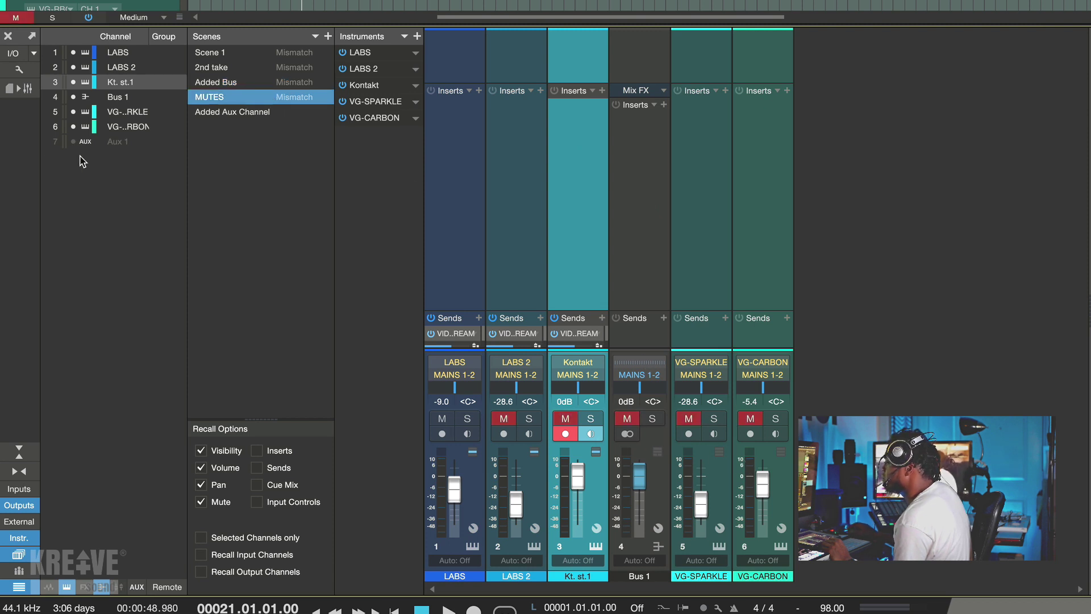
left_click(245, 114)
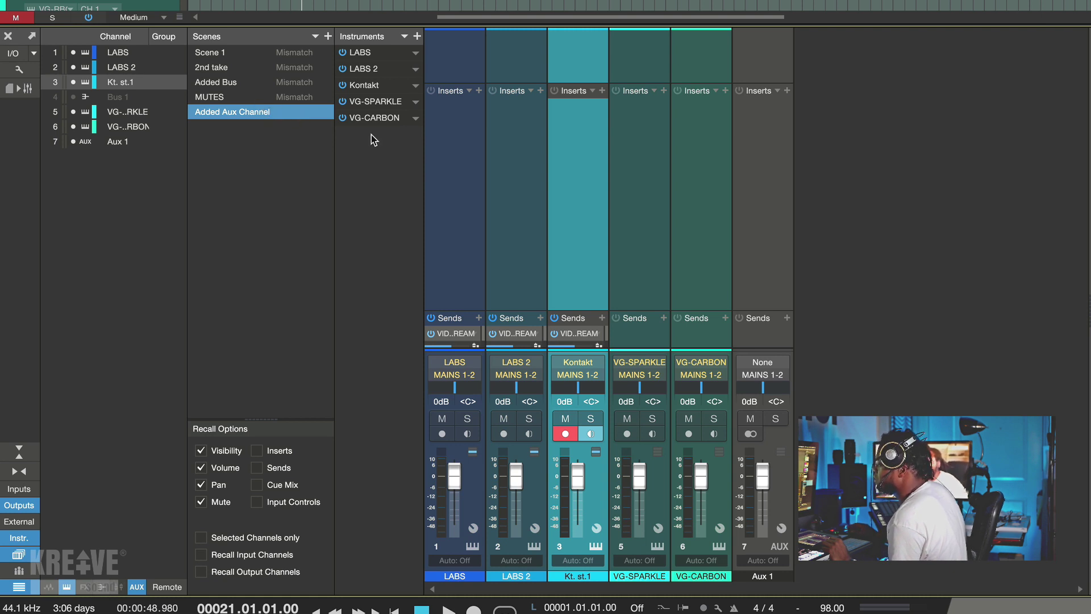
Recall MUTES, Added Bus and 2nd take again, ending on Scene 1 with faders at 0dB
left_click(246, 98)
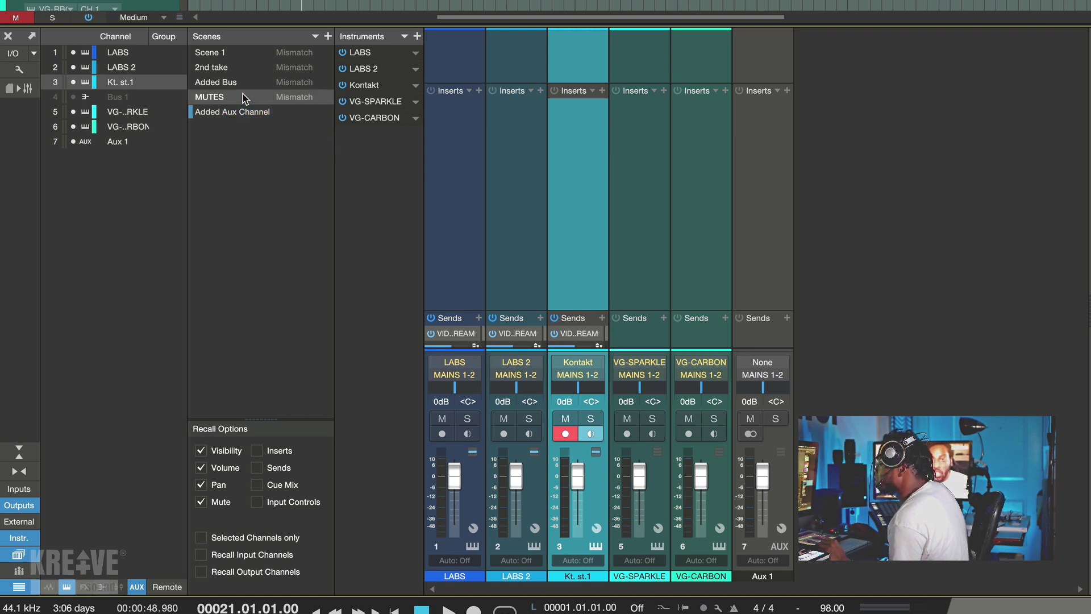
left_click(261, 81)
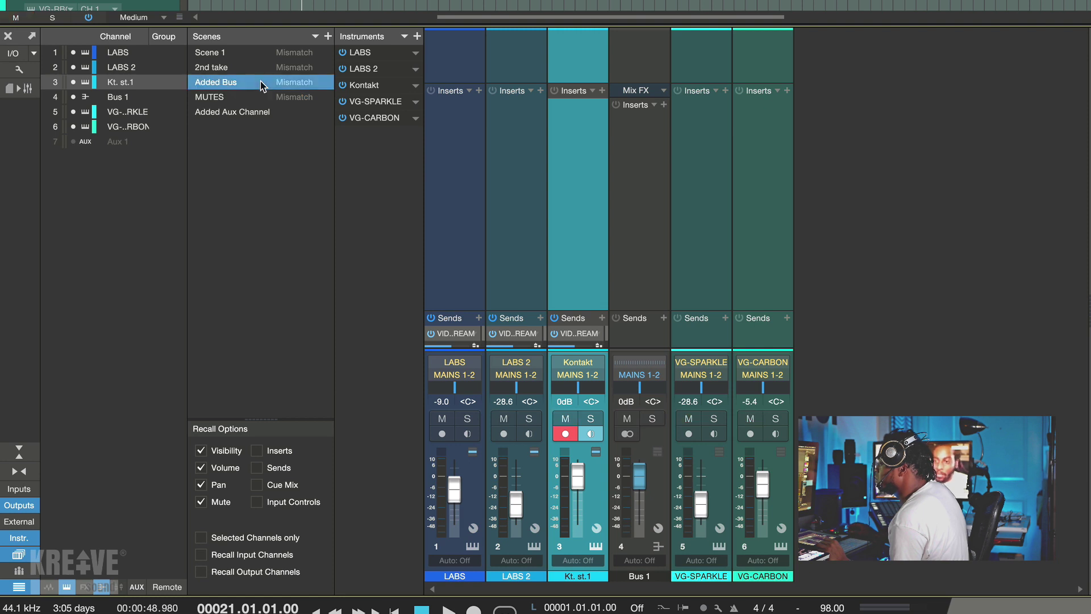
left_click(262, 69)
left_click(260, 57)
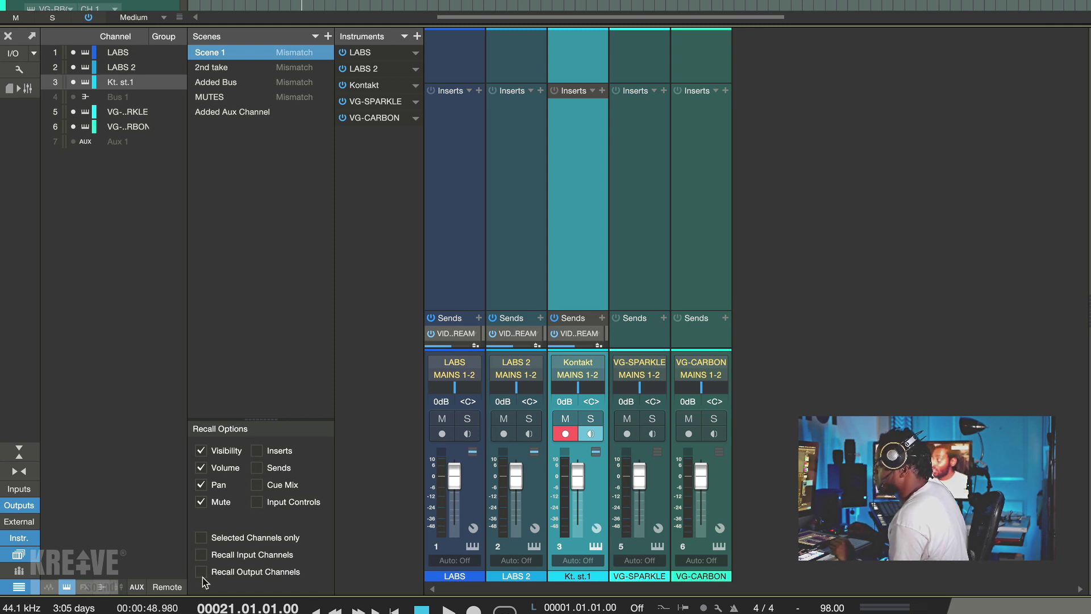
Hide and show the Scenes panel several times
left_click(230, 68)
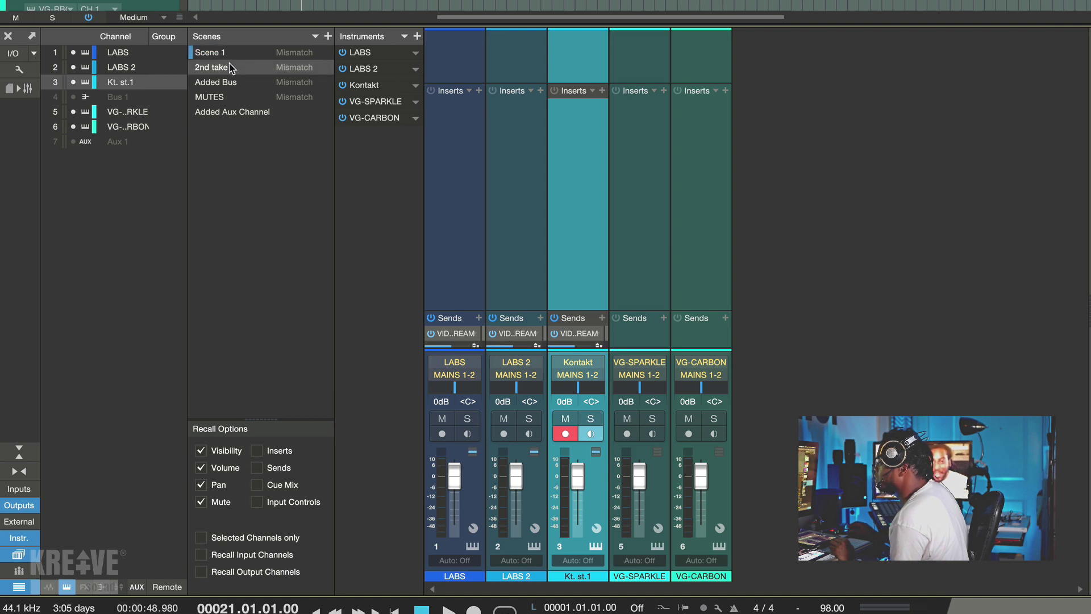
left_click(23, 555)
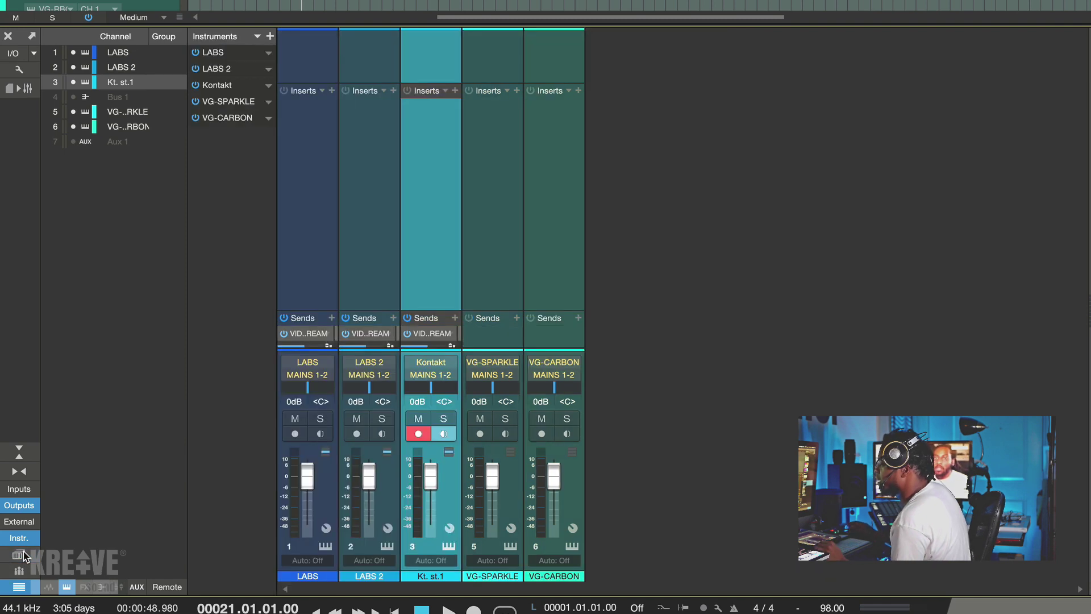
left_click(23, 555)
left_click(23, 555)
left_click(23, 555)
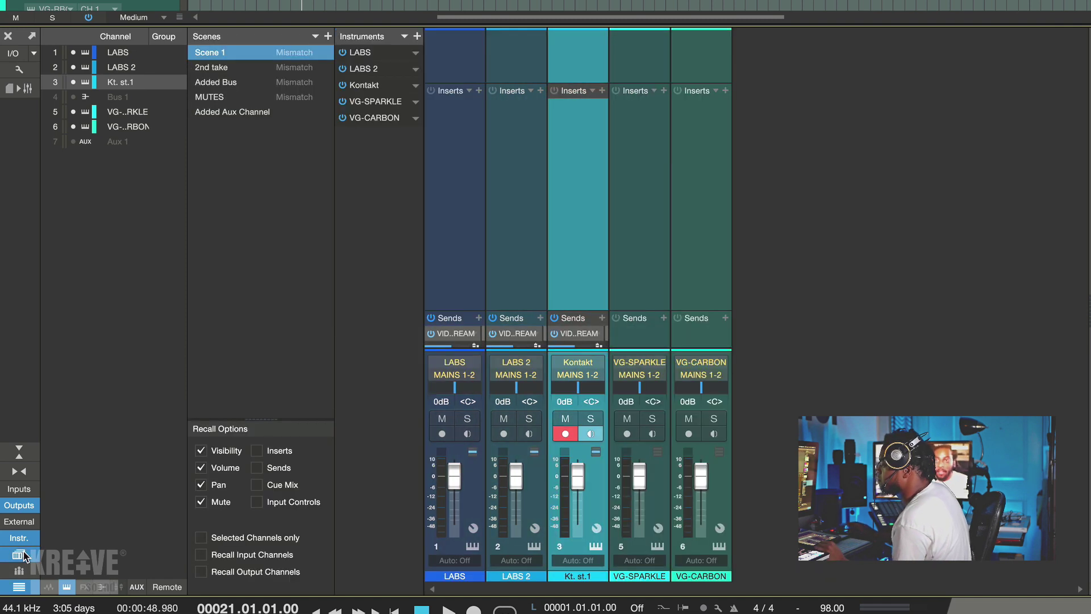
left_click(23, 555)
left_click(22, 555)
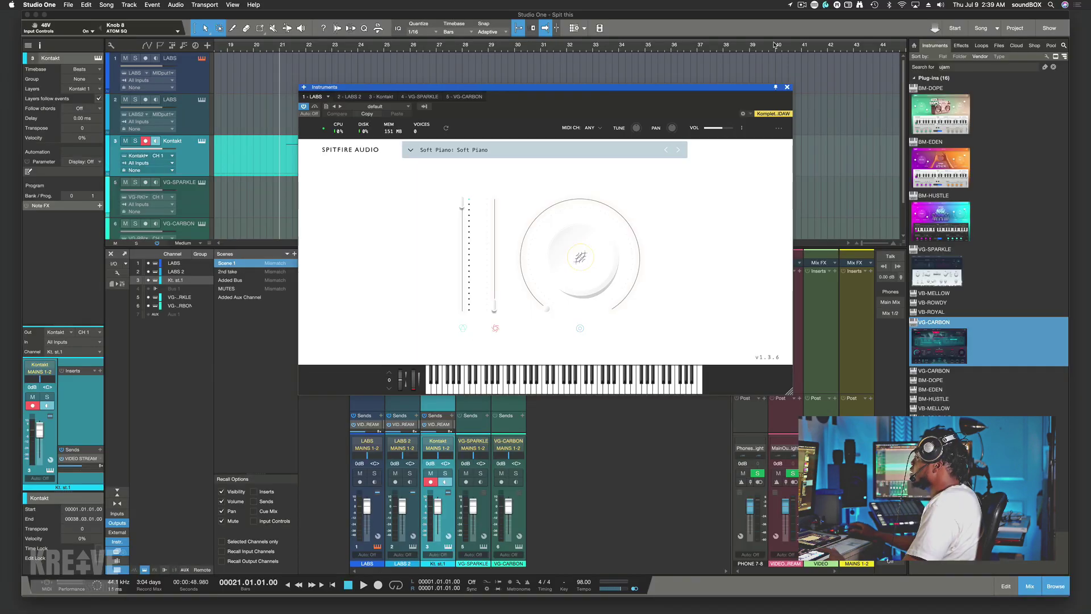
Move the instrument window off to the right, select LABS 2 and bring up its colour swatches
left_click_drag(594, 90, 792, 130)
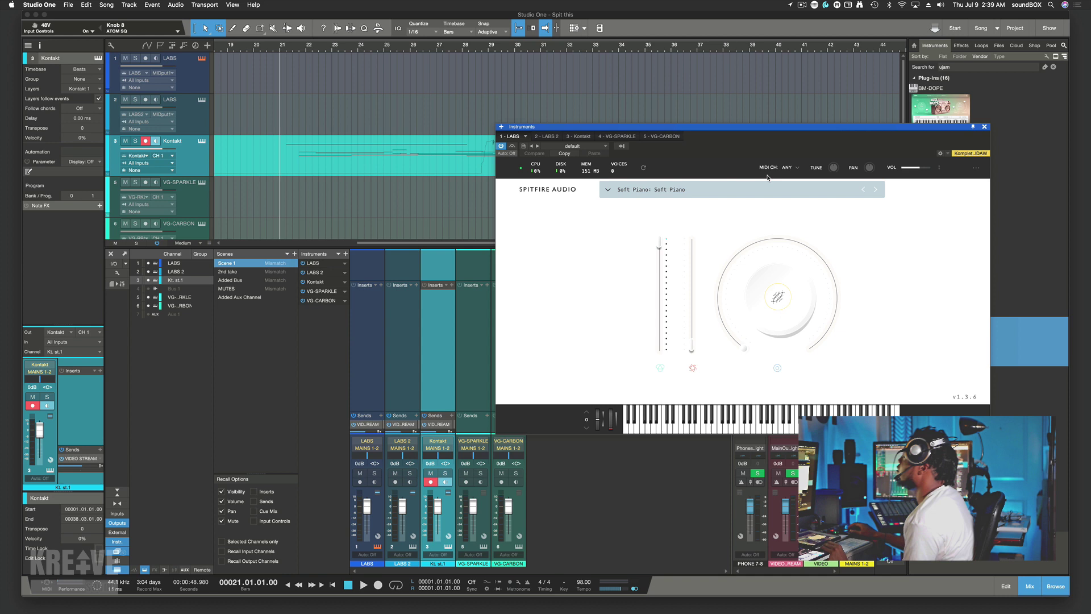
left_click_drag(623, 128, 682, 101)
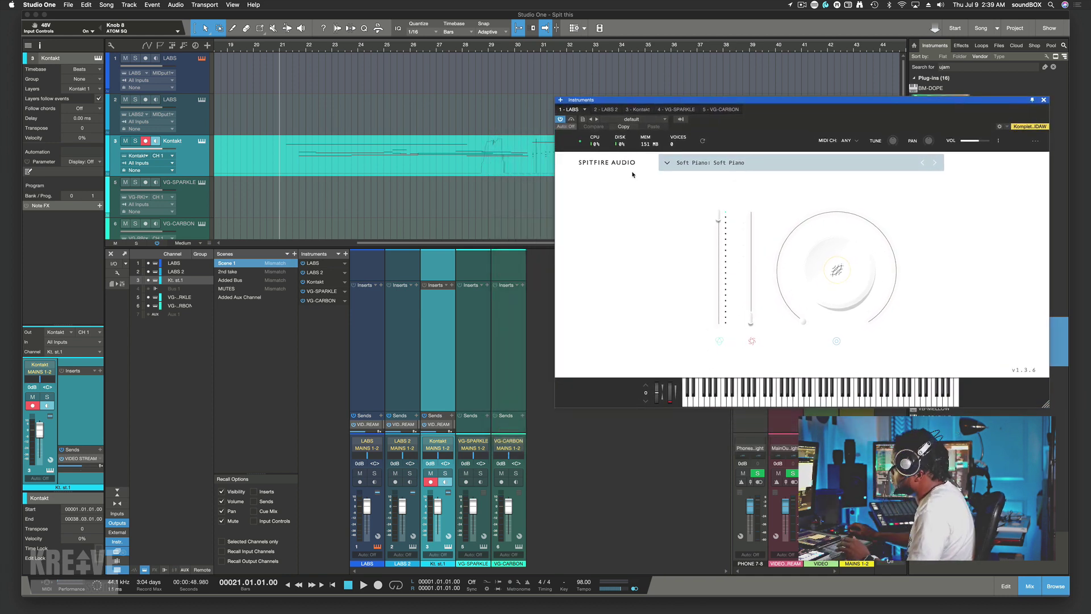
left_click(106, 159)
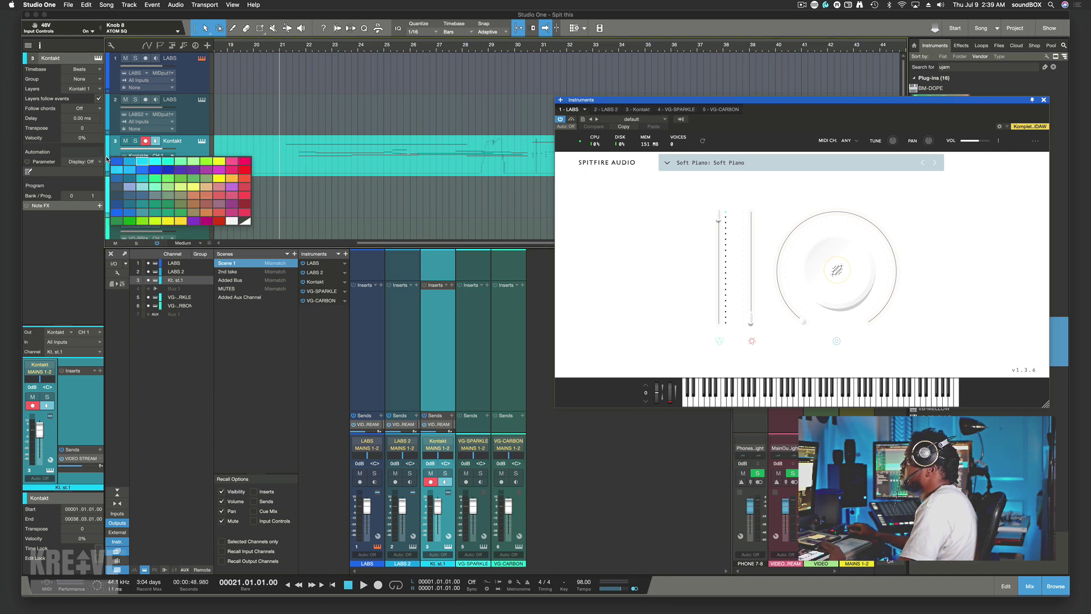
left_click(107, 159)
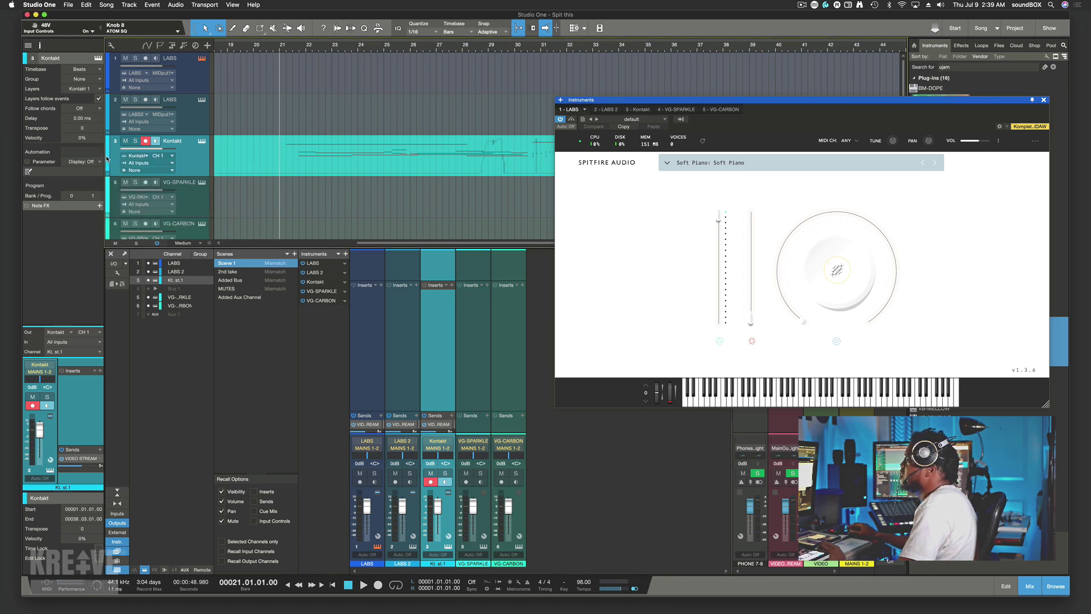
left_click(198, 118)
left_click(107, 114)
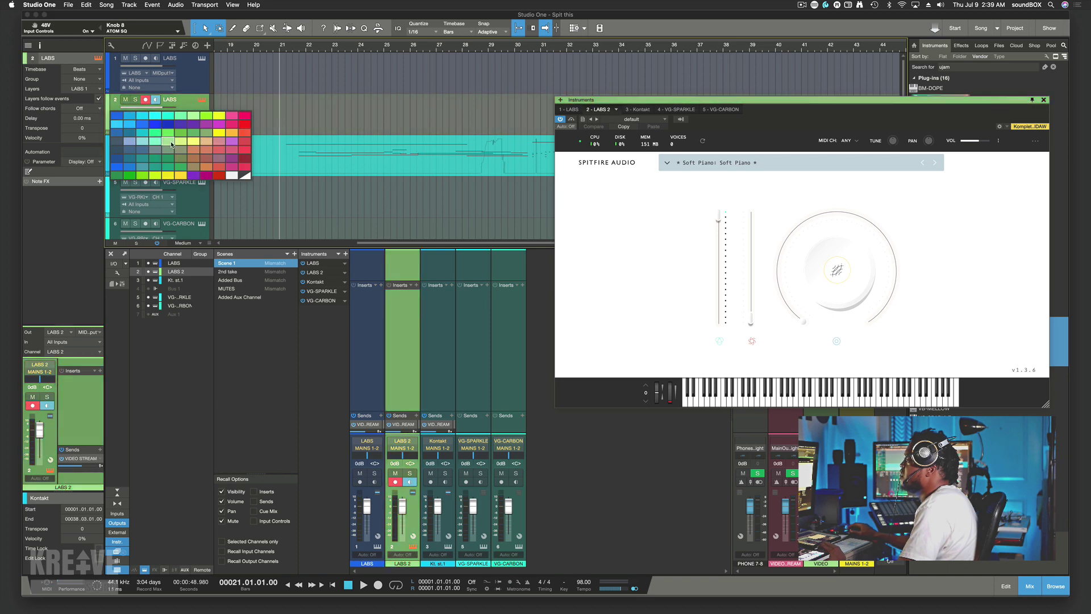
Colour the LABS 2 track red and scroll through the Effects browser
left_click(241, 149)
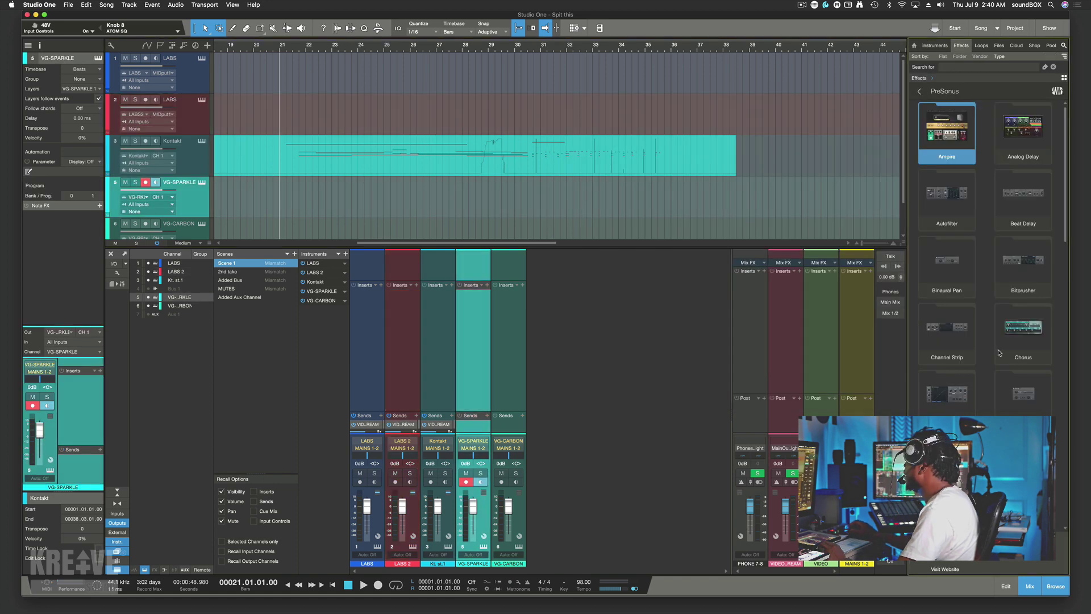
scroll(986, 238, "down", 5)
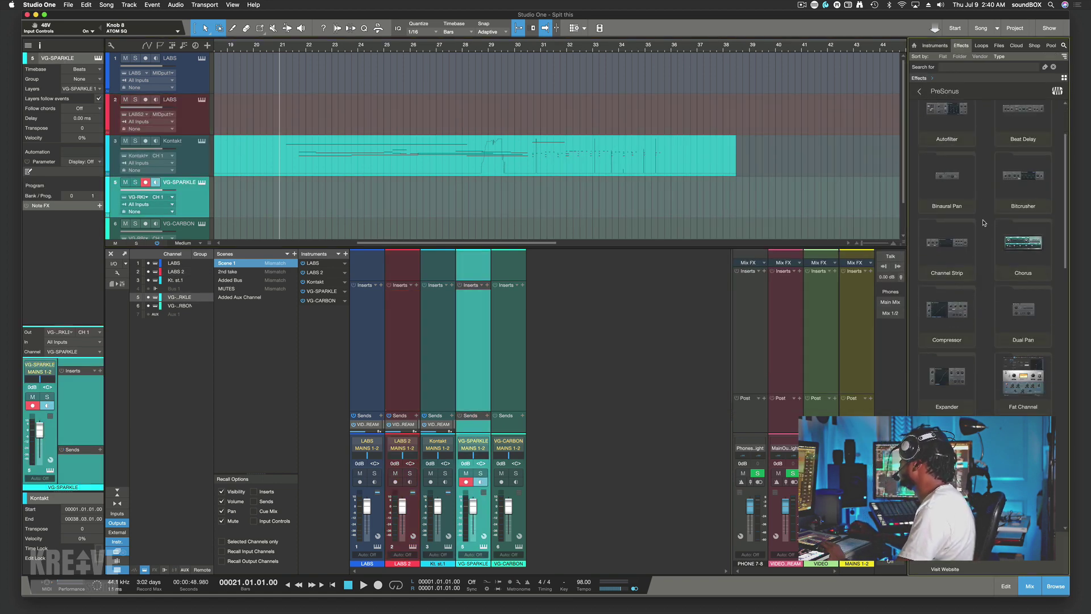
scroll(984, 222, "down", 12)
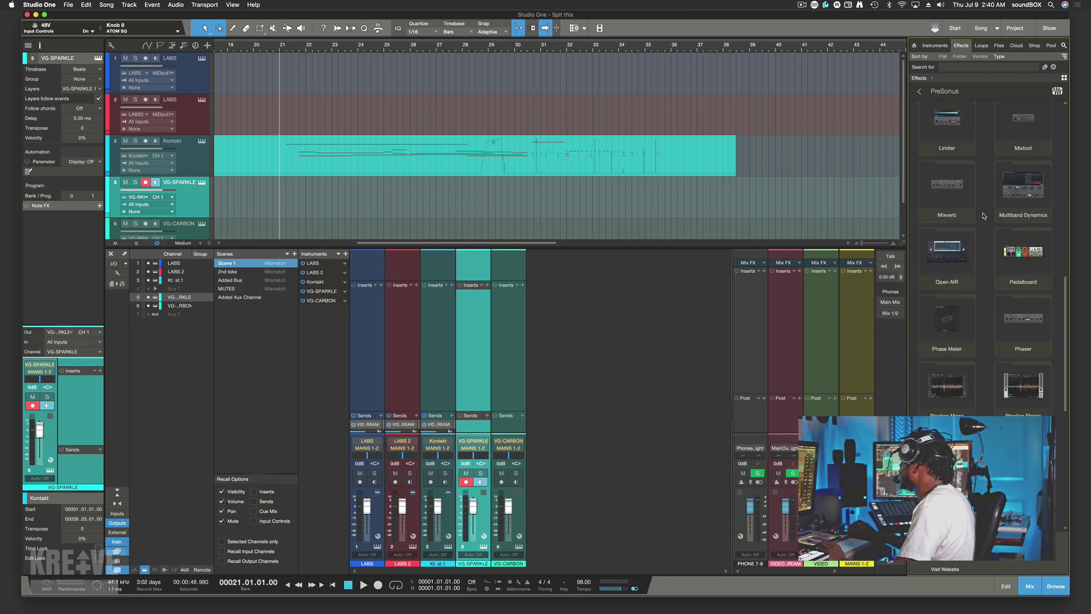
scroll(984, 214, "down", 8)
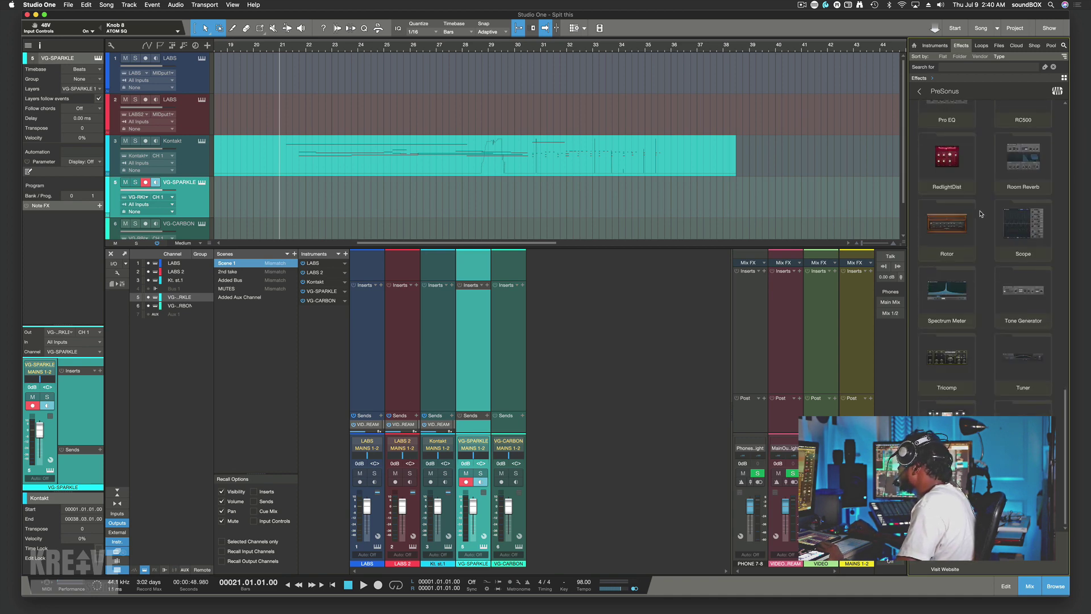
scroll(981, 212, "up", 20)
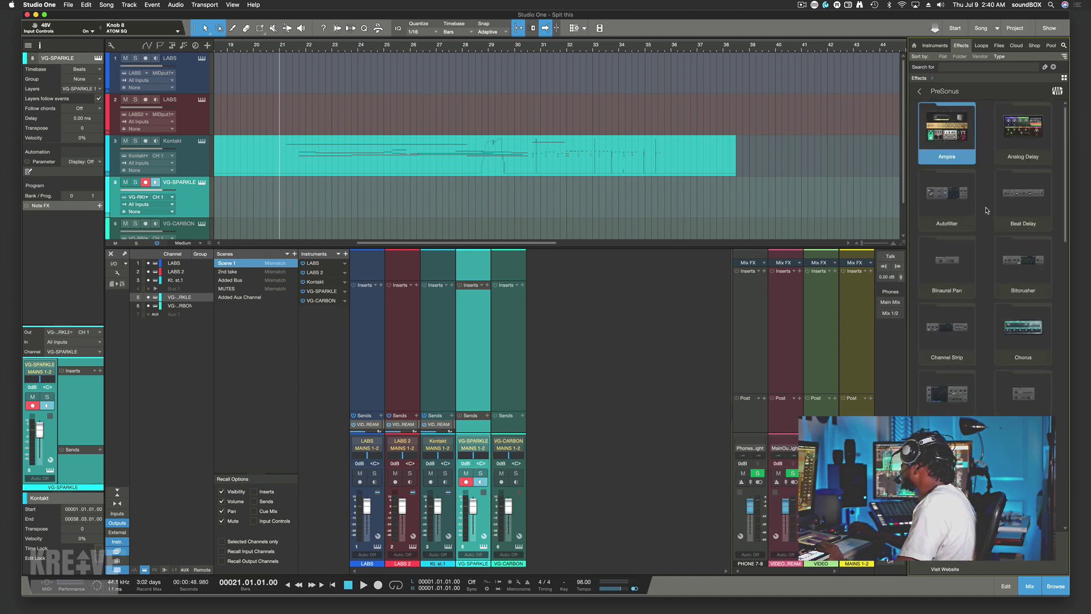
Add Beat Delay, Bitcrusher, Channel Strip and Fat Channel to VG-CARBON's inserts
left_click_drag(1027, 199, 511, 318)
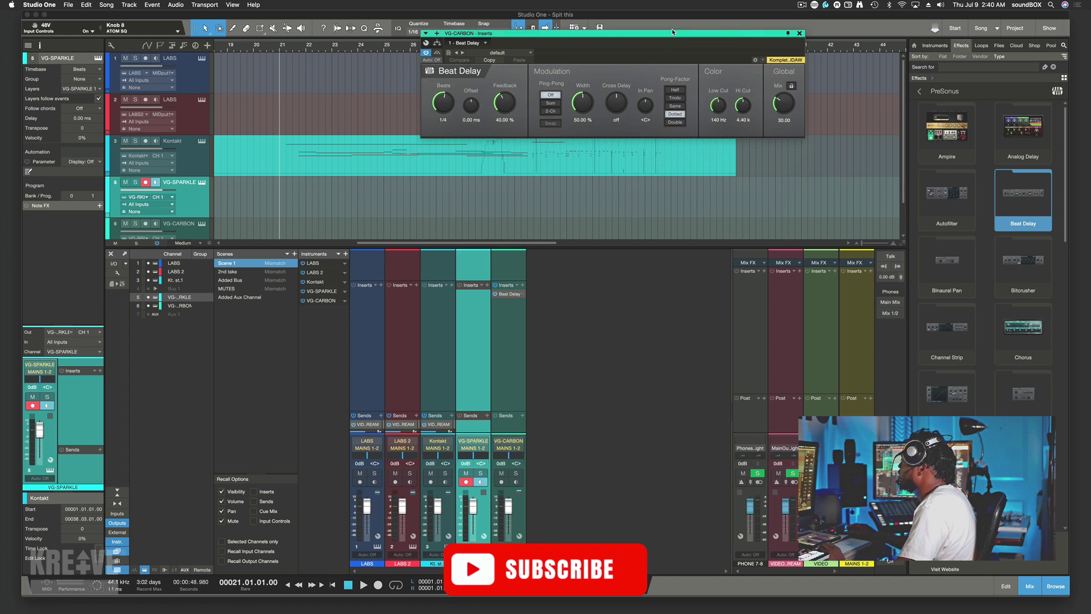
left_click_drag(672, 32, 698, 51)
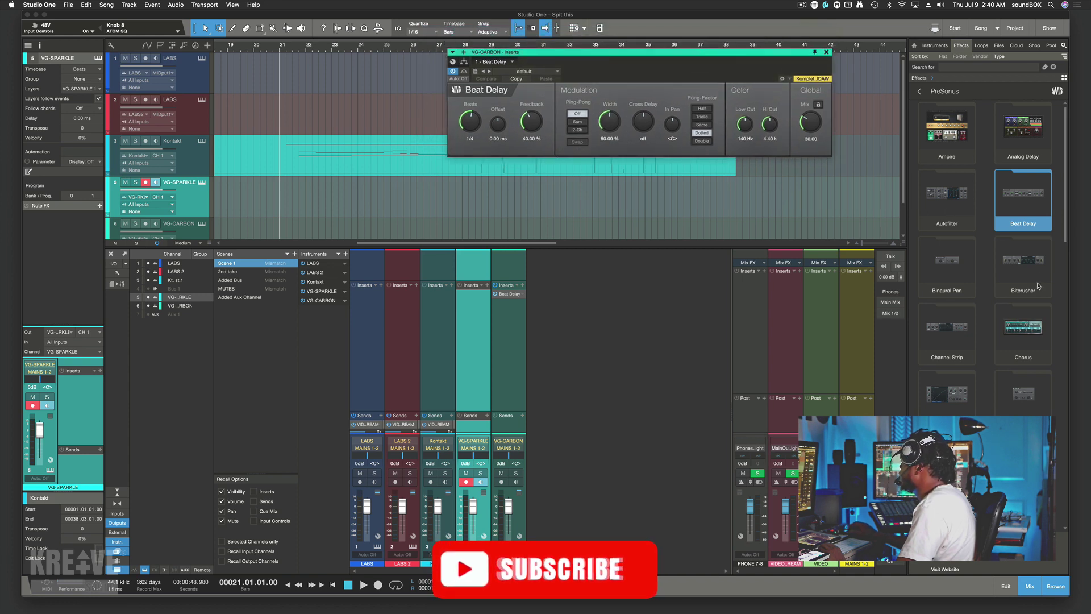
left_click_drag(1037, 286, 509, 304)
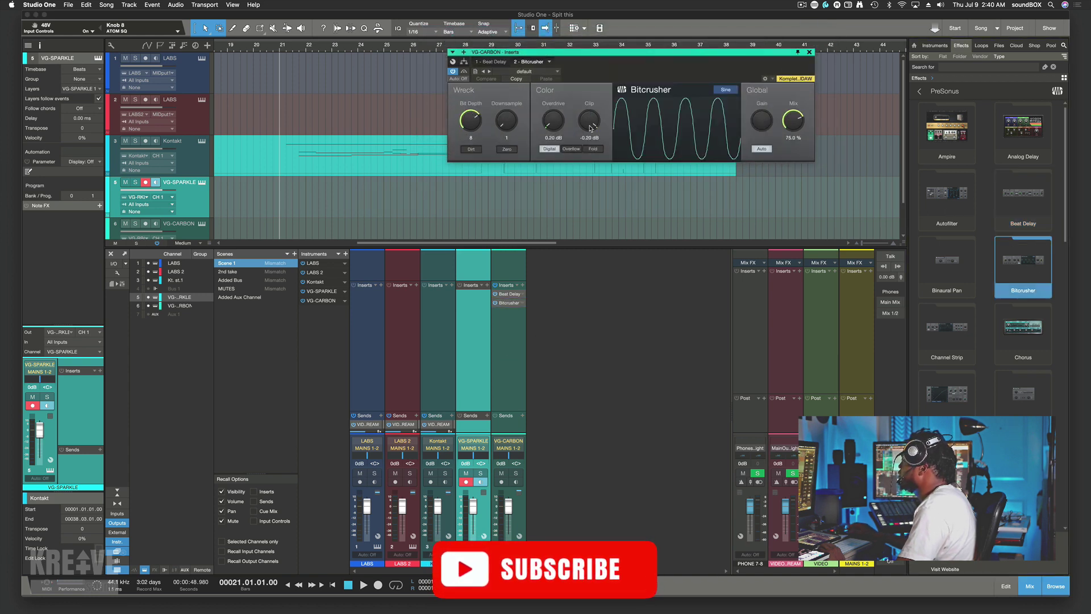
left_click_drag(947, 330, 497, 345)
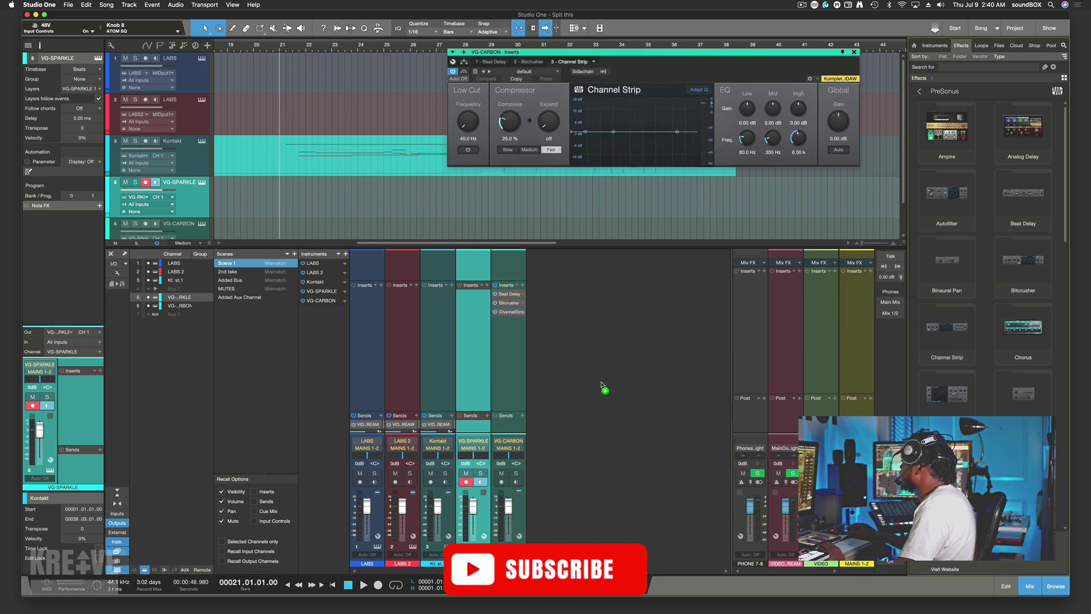
left_click_drag(602, 387, 519, 359)
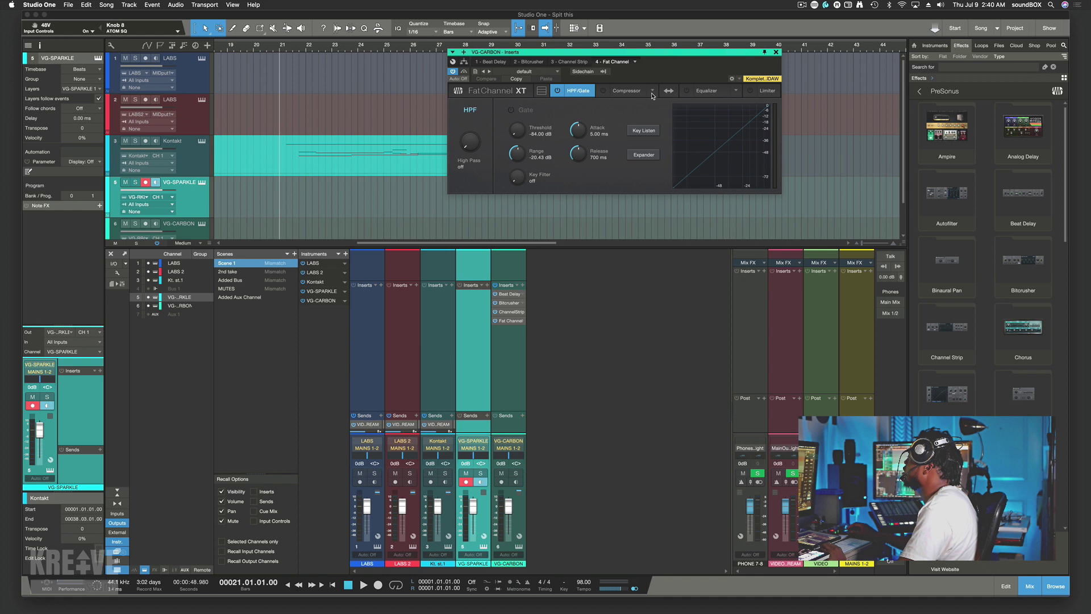
Enable the Fat Channel XT compressor, browse its compressor models, then close the plug-in window
left_click(604, 92)
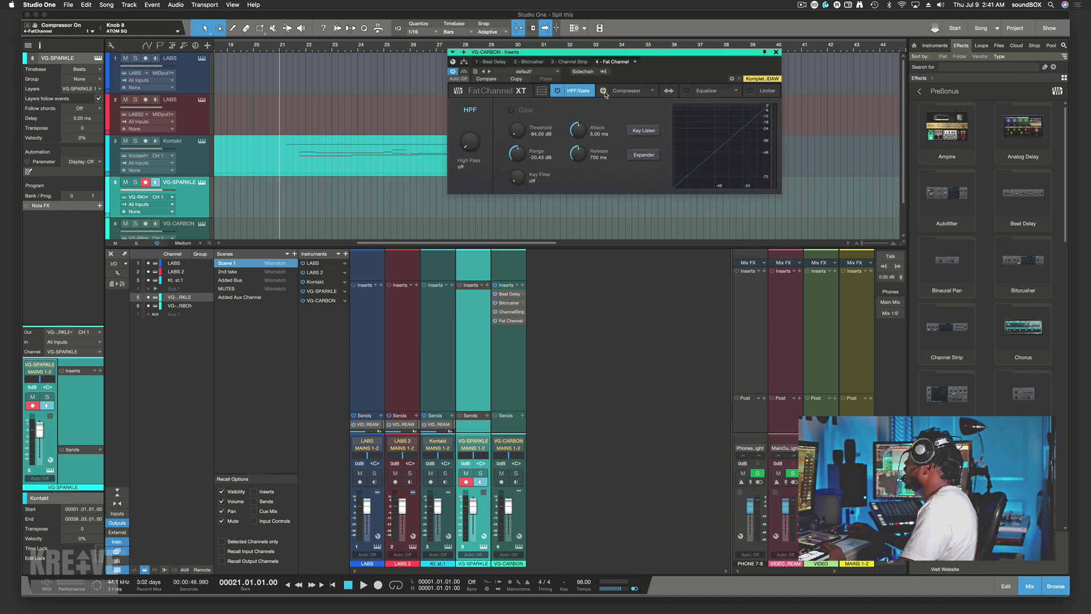
left_click(637, 94)
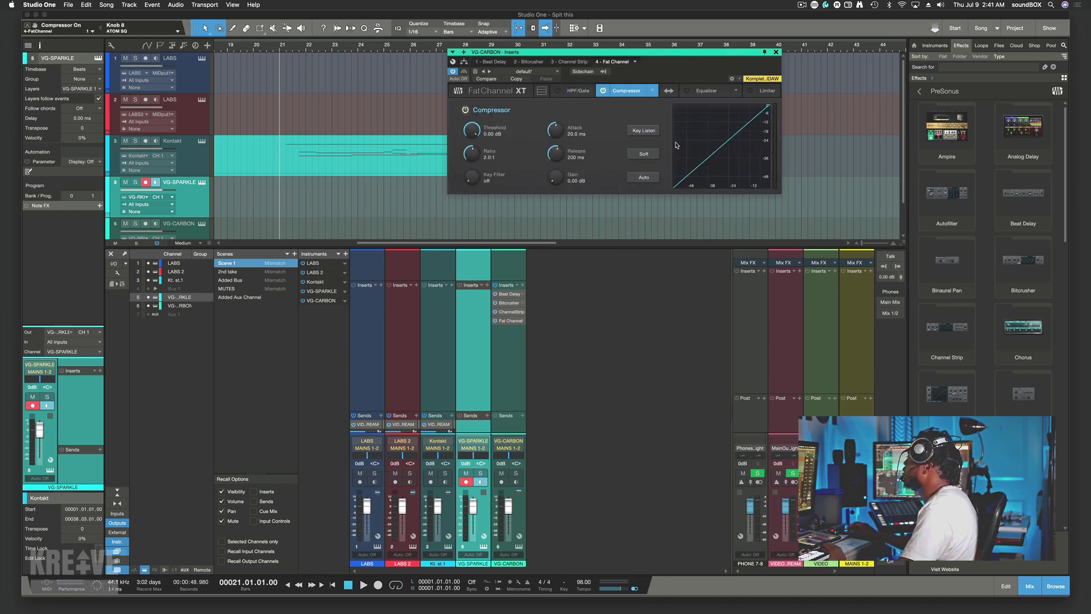
left_click(655, 92)
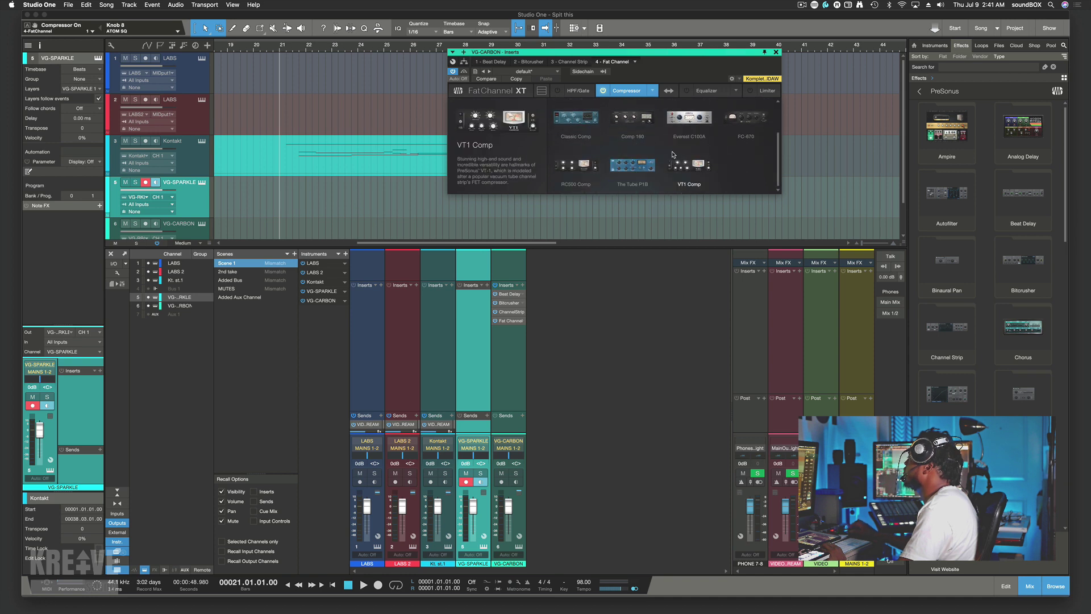
scroll(645, 156, "up", 1)
scroll(659, 142, "up", 1)
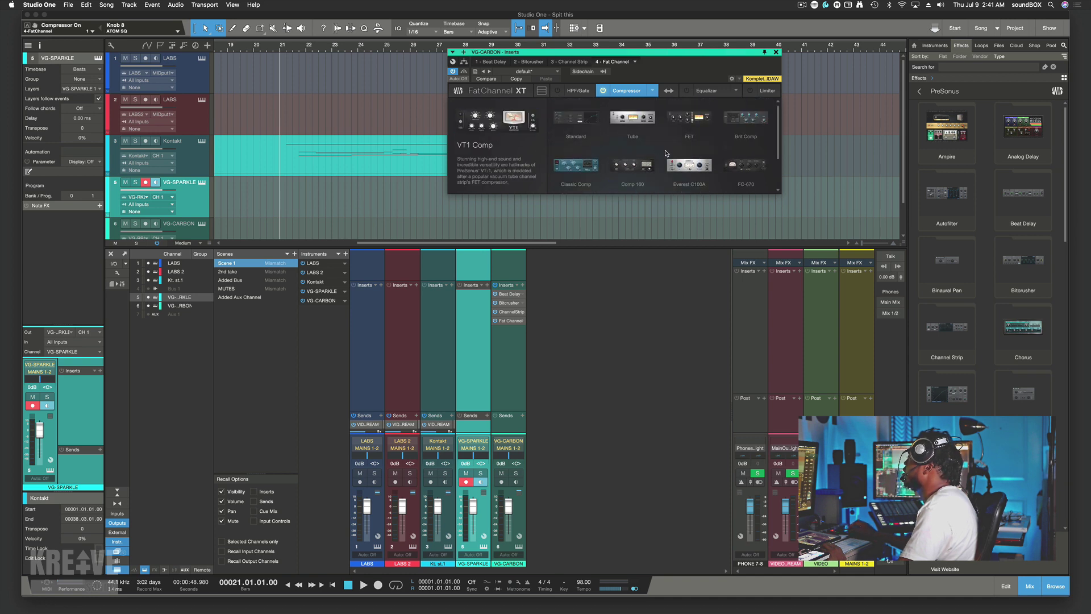
left_click(737, 93)
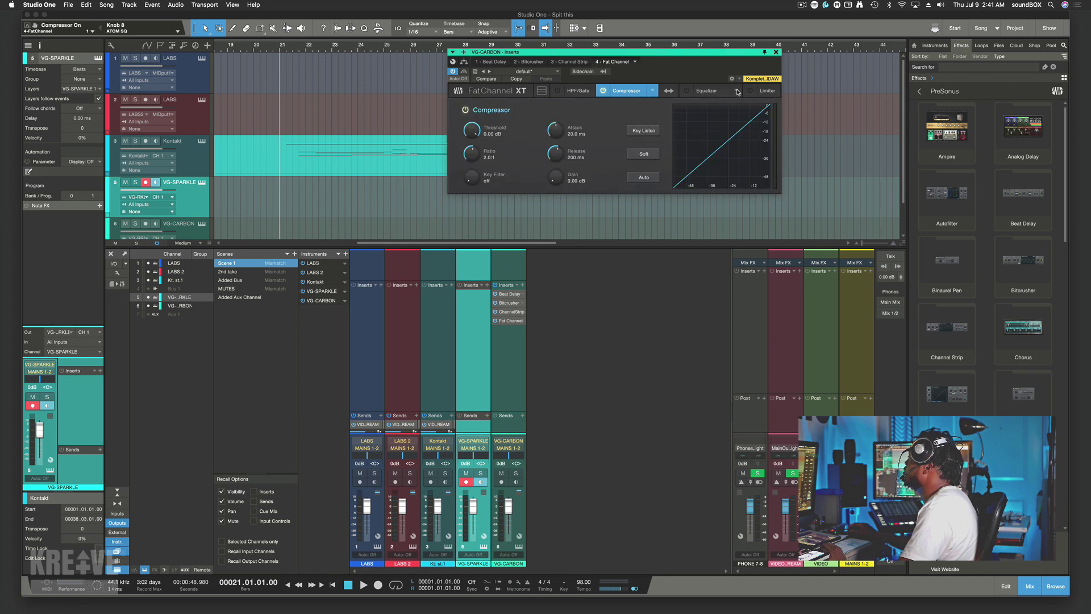
left_click(776, 52)
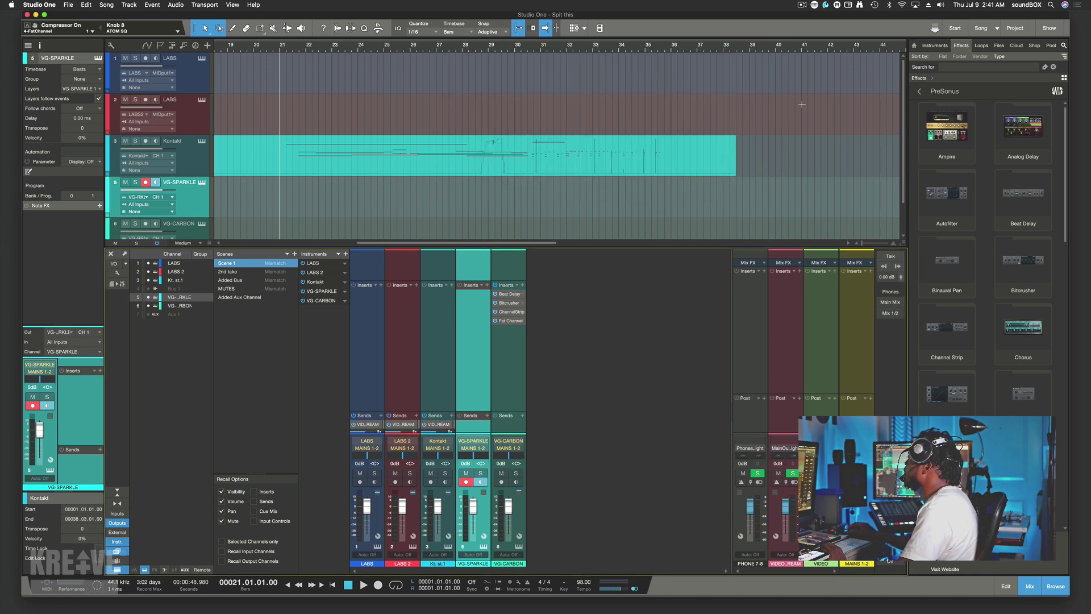
scroll(976, 404, "down", 5)
Drop Groove Delay, Limiter, Pro EQ and Rotor onto VG-CARBON's inserts, moving each plug-in window aside
left_click(1023, 250)
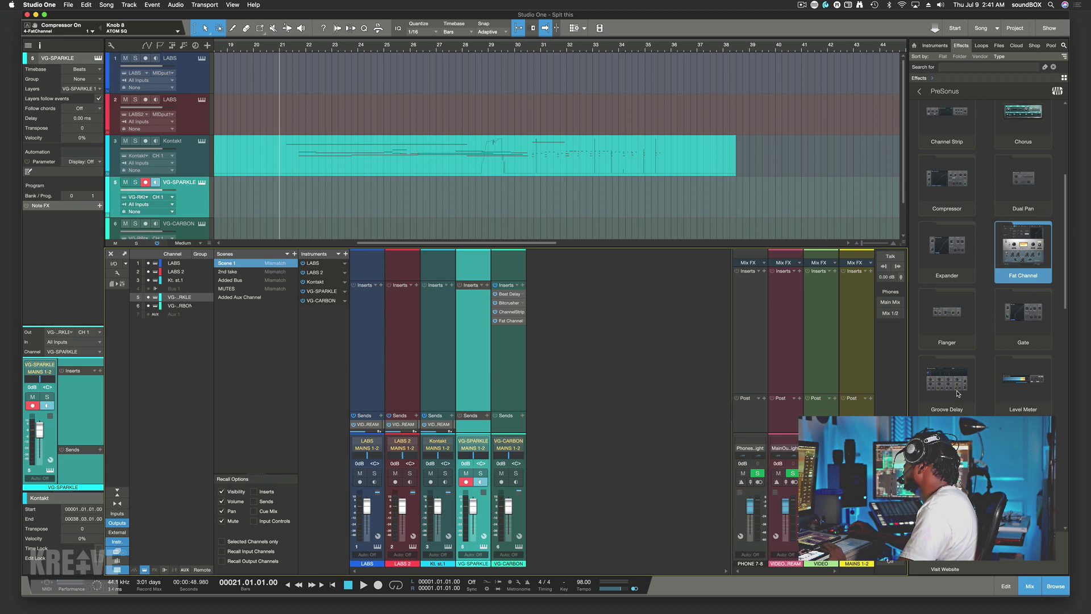
left_click_drag(958, 393, 515, 367)
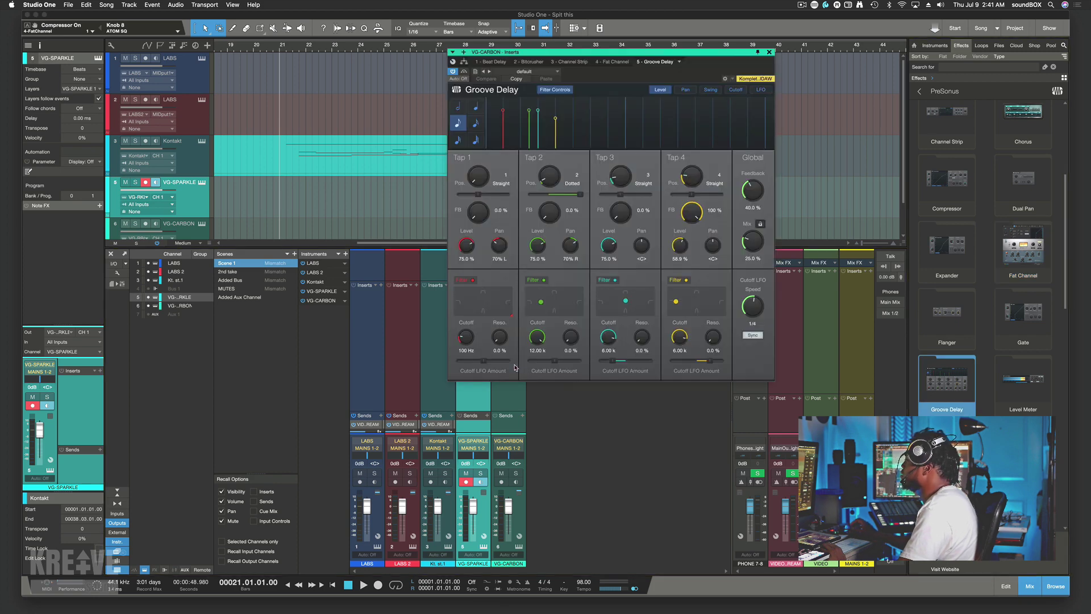
left_click_drag(580, 55, 558, 78)
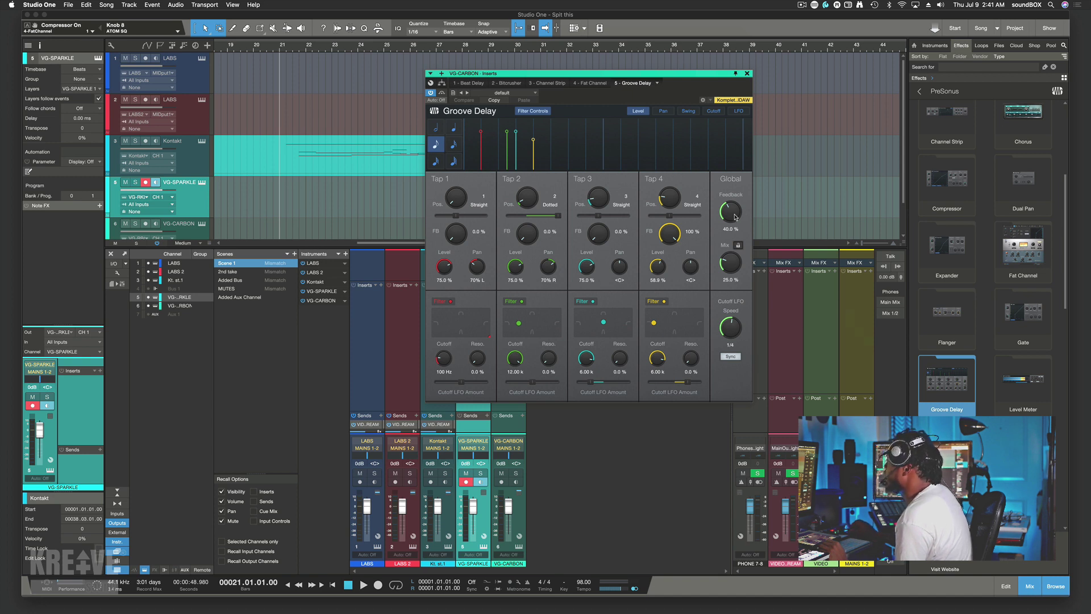
left_click_drag(672, 77, 420, 65)
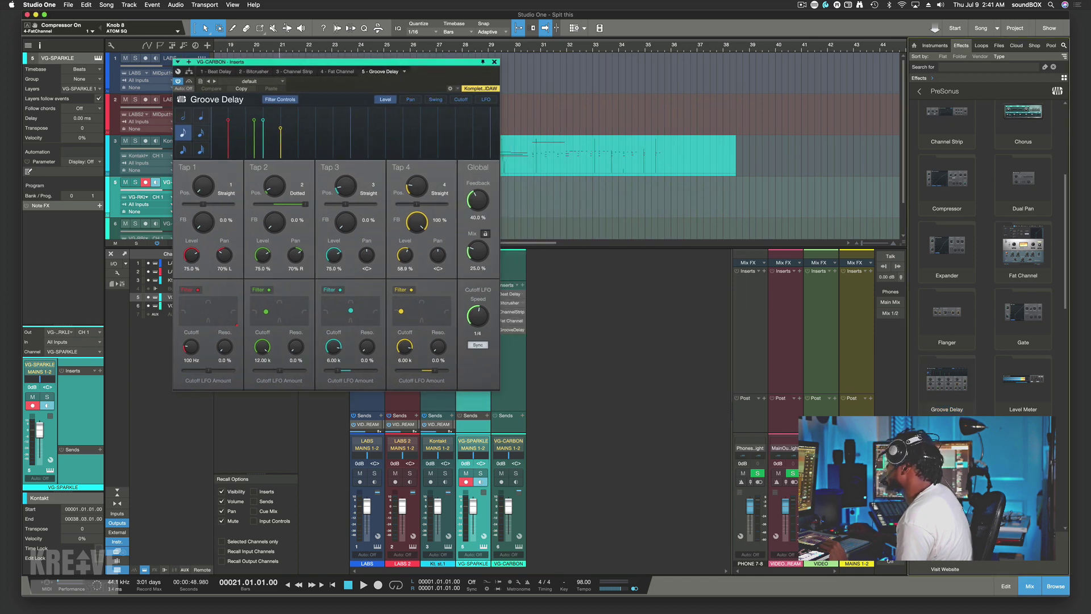
left_click_drag(690, 430, 520, 386)
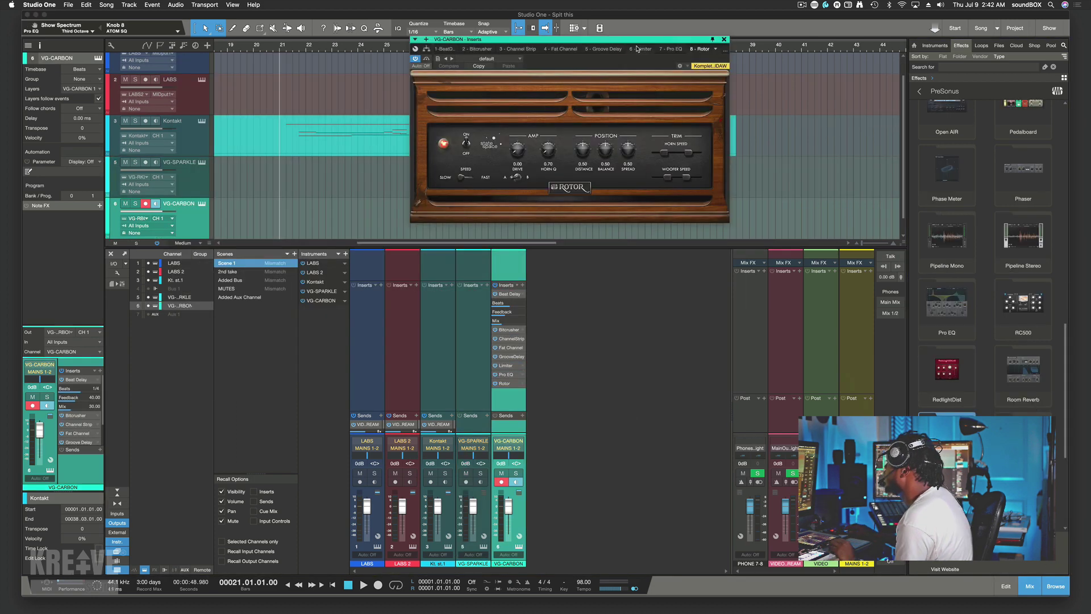
Add Room Reverb, RedlightDist and Tricomp to VG-CARBON, shifting the Rotor, RedlightDist and Tricomp windows
left_click_drag(628, 39, 700, 57)
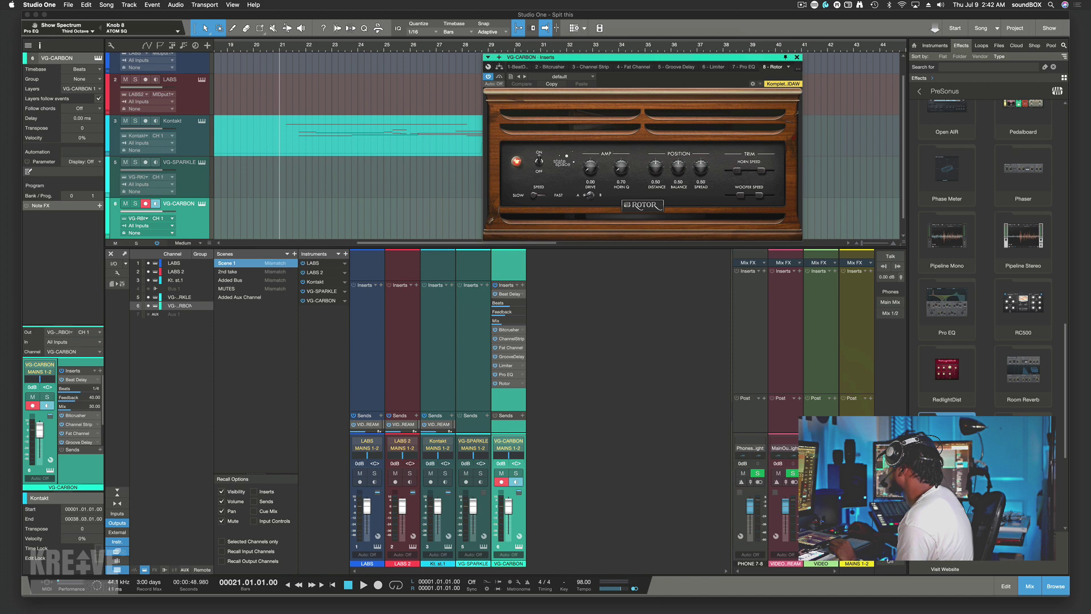
left_click(1012, 378)
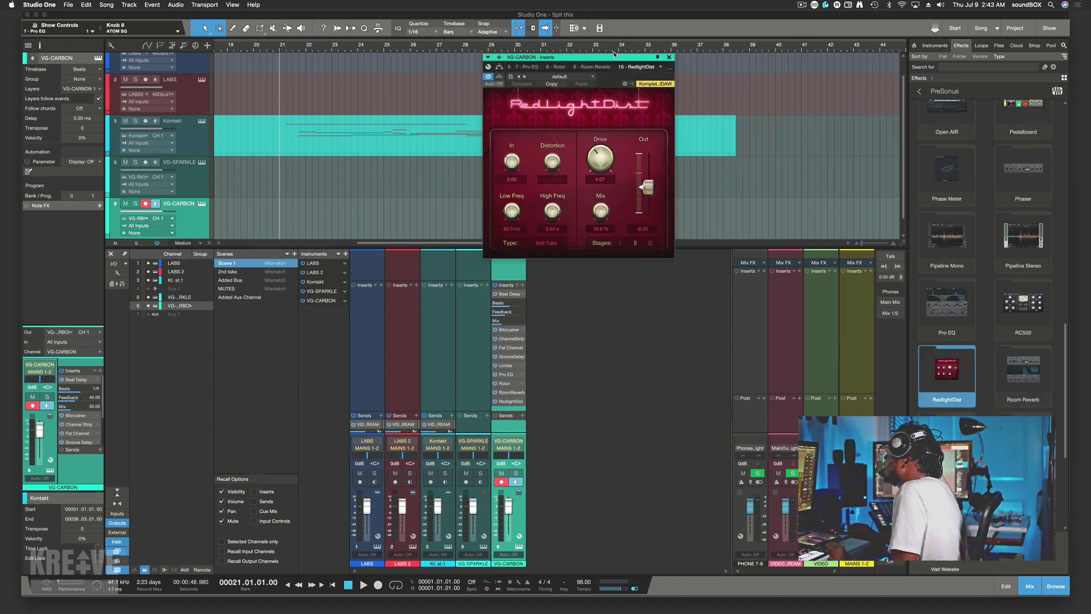
left_click_drag(610, 56, 640, 68)
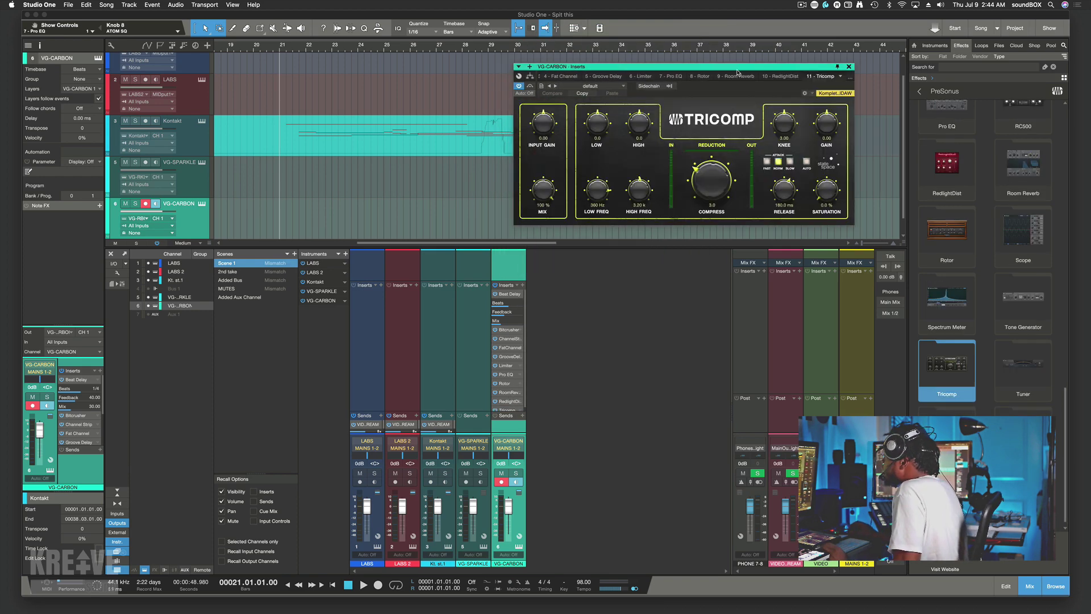
left_click_drag(734, 69, 736, 139)
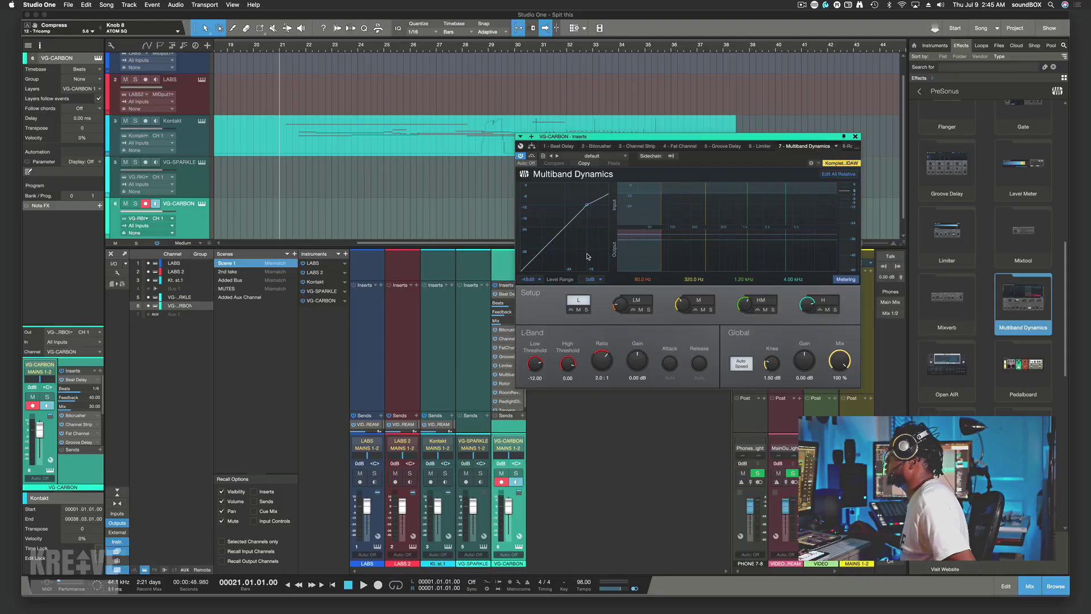
Replace Bitcrusher with Autofilter on VG-CARBON, keeping its default preset
left_click_drag(619, 140, 647, 69)
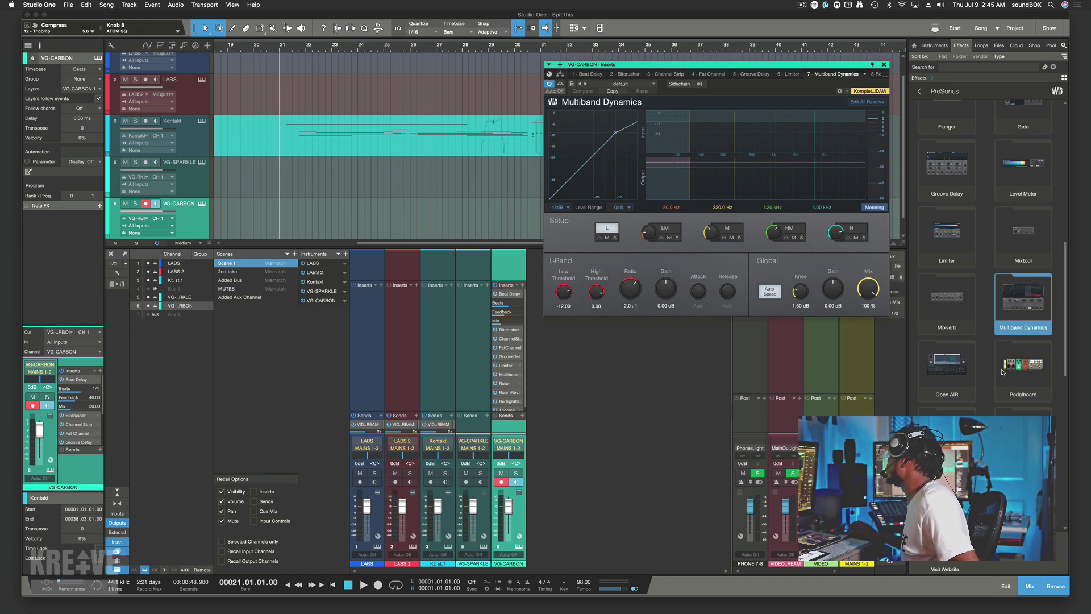
scroll(1003, 369, "up", 10)
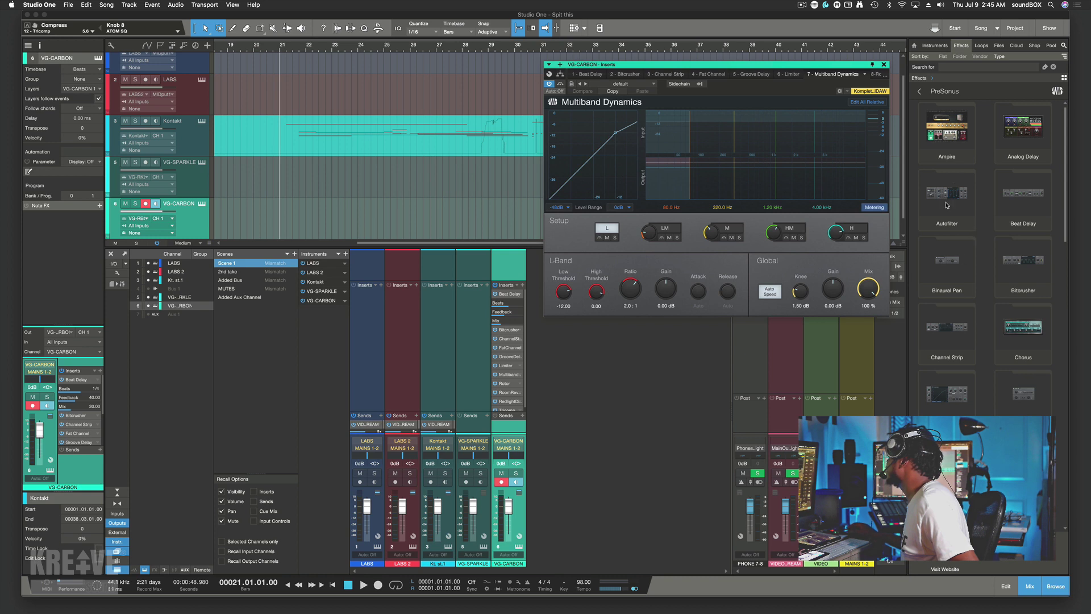
left_click_drag(947, 206, 505, 334)
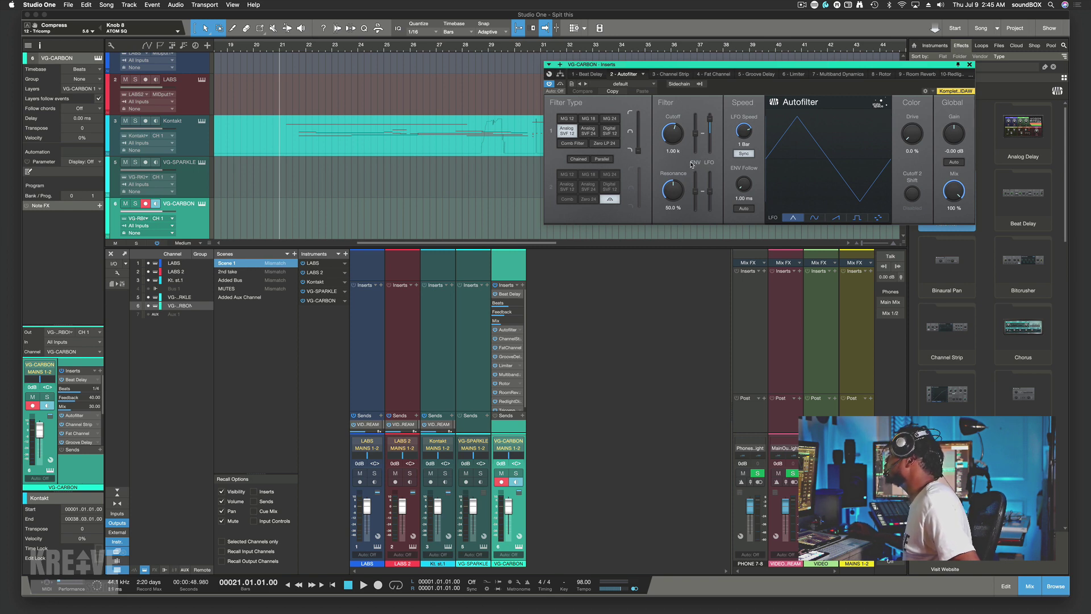
left_click(652, 85)
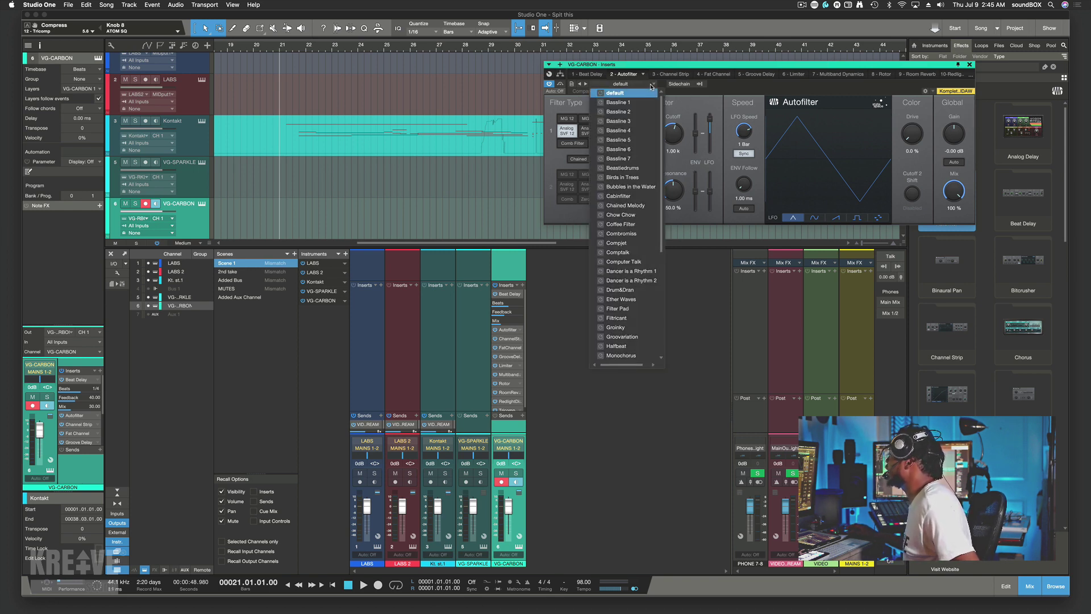
scroll(616, 246, "up", 10)
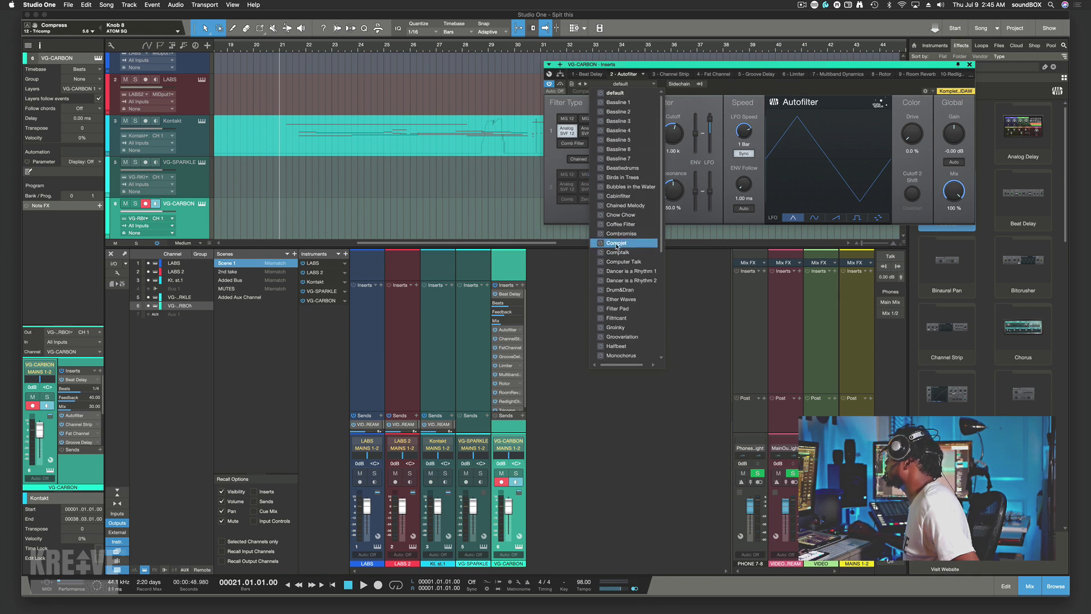
left_click(718, 160)
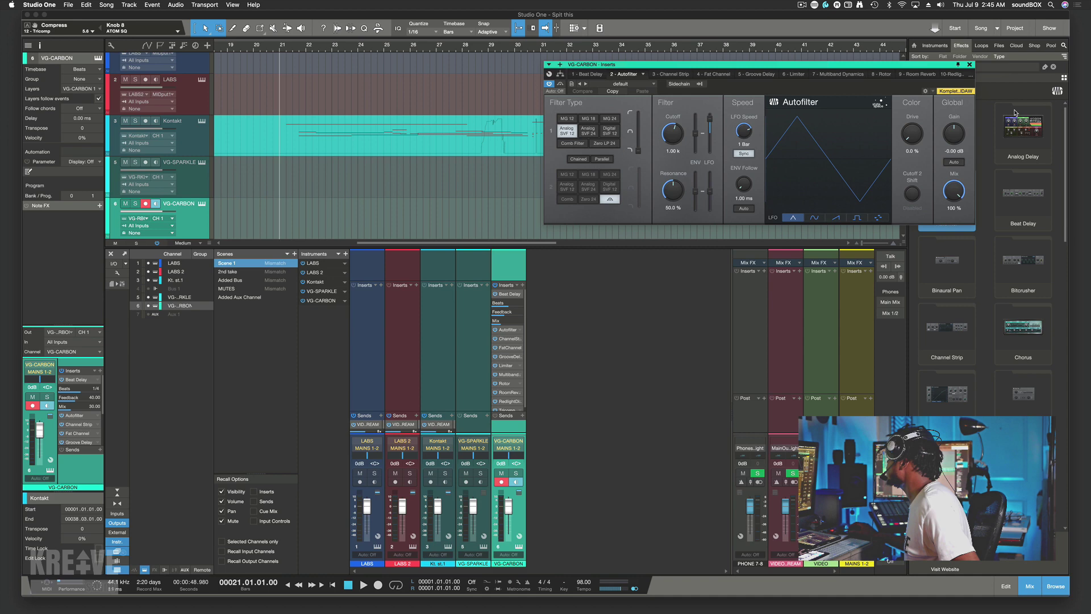
Put Analog Delay in VG-CARBON's second insert slot and scroll the PreSonus effects list
left_click_drag(1014, 112, 516, 334)
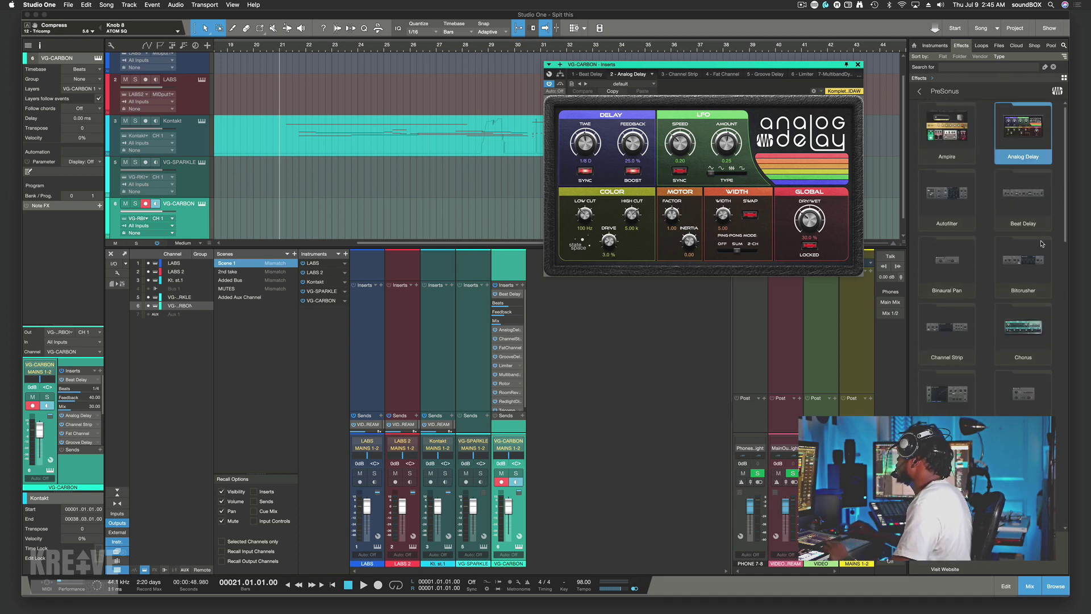
scroll(960, 255, "down", 3)
scroll(960, 241, "down", 4)
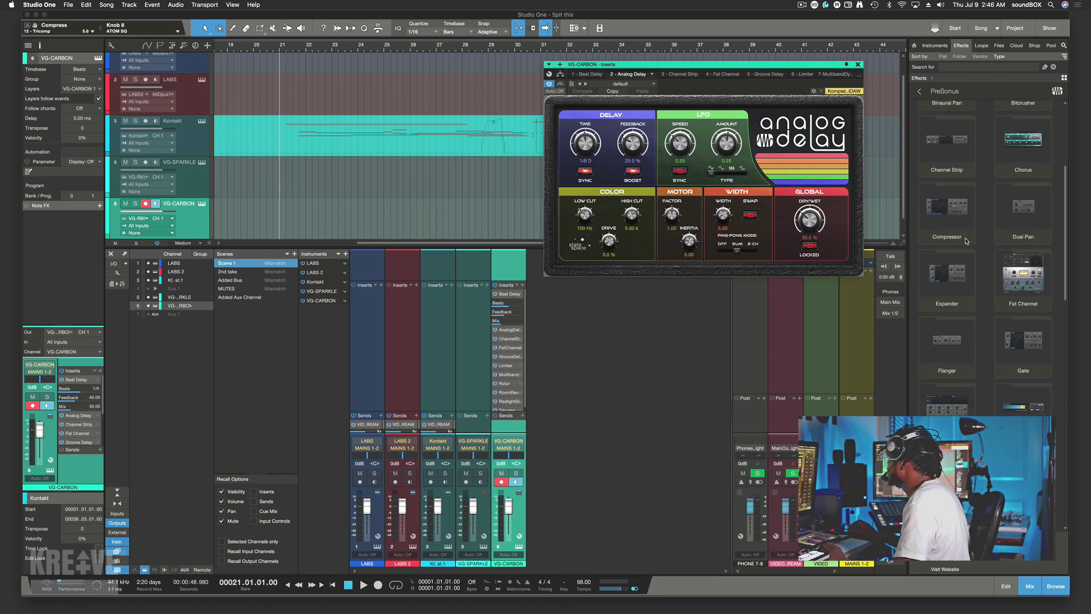
scroll(994, 298, "down", 10)
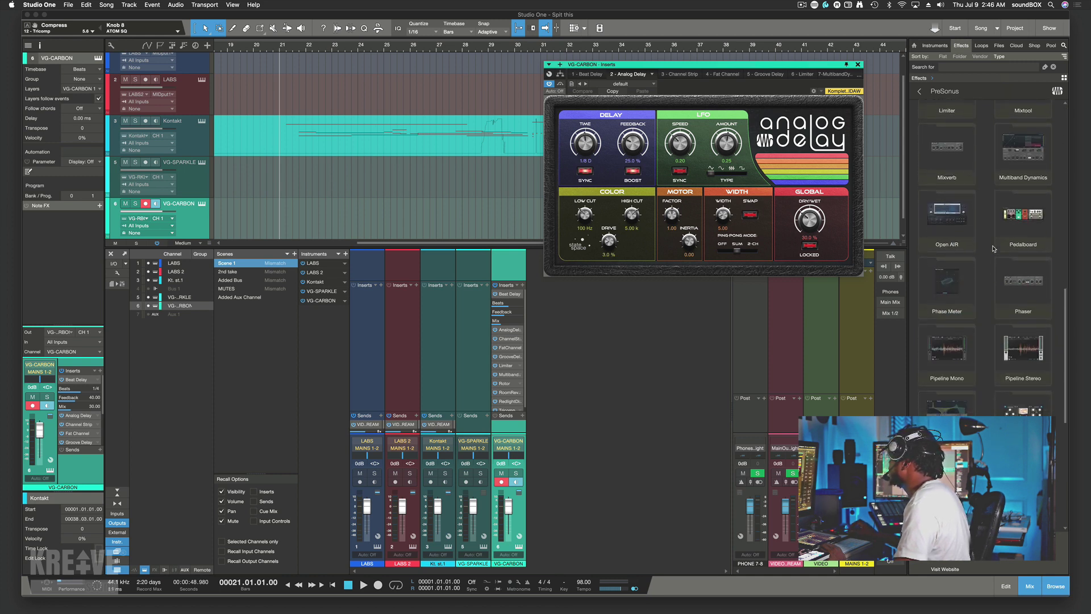
Swap Analog Delay for Pro EQ in insert slot 2 and enable its LLC low-cut band
left_click_drag(940, 384, 511, 334)
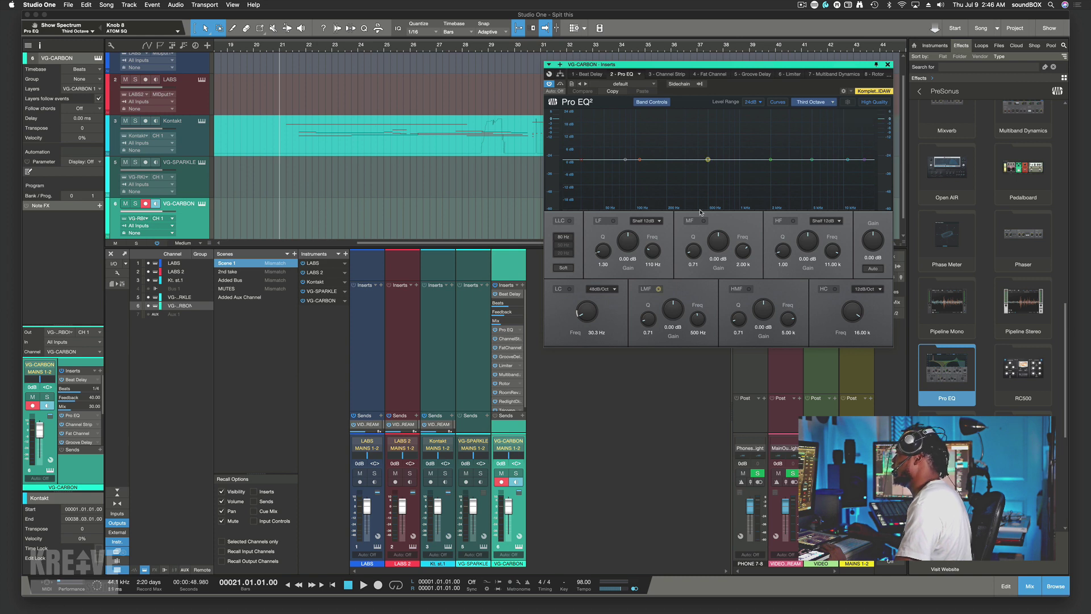
left_click(570, 222)
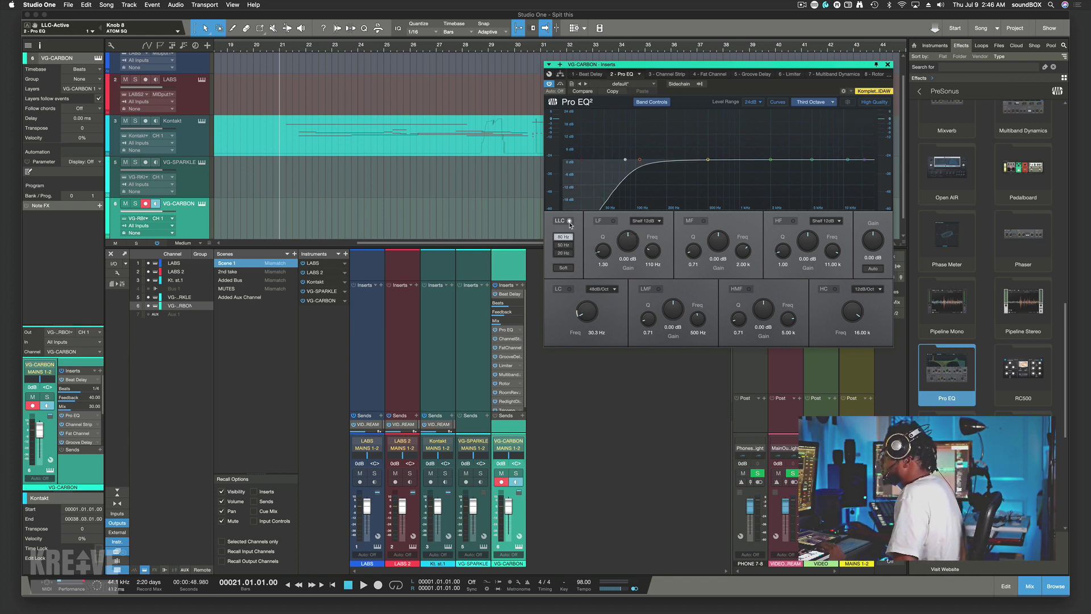
left_click(570, 222)
left_click(569, 222)
scroll(825, 100, "down", 1)
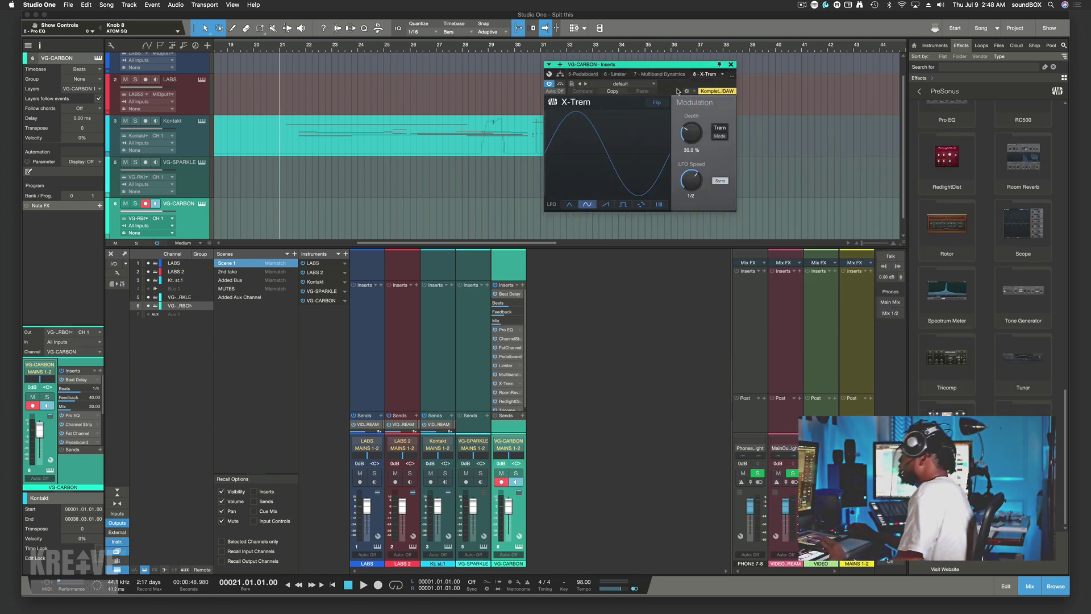
Close X-Trem and switch the Limiter² on insert 3 from mode B to mode A
left_click(732, 65)
scroll(969, 368, "up", 5)
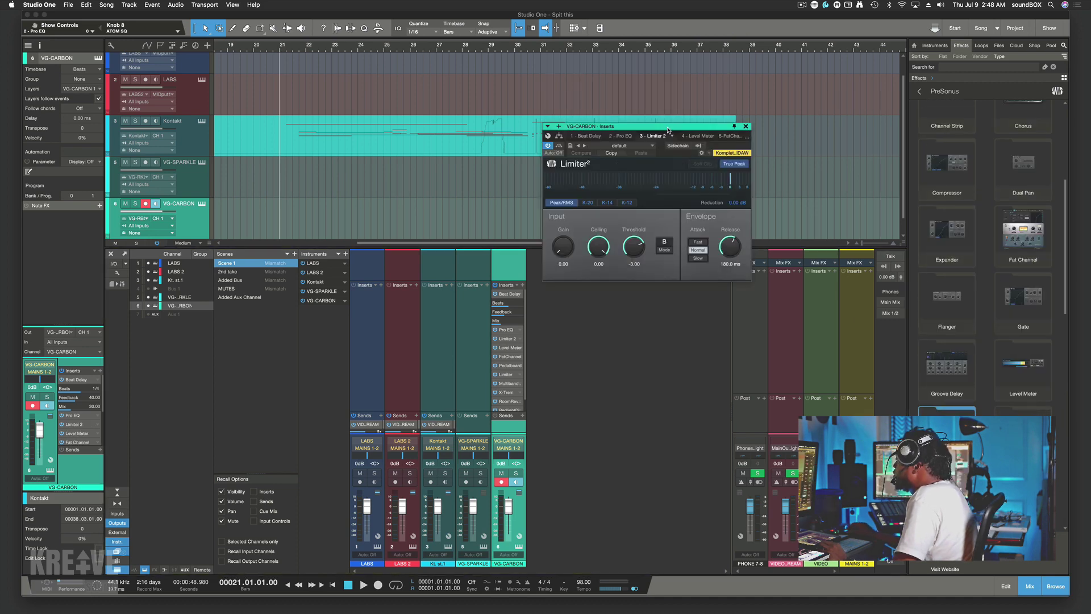
left_click_drag(667, 130, 661, 227)
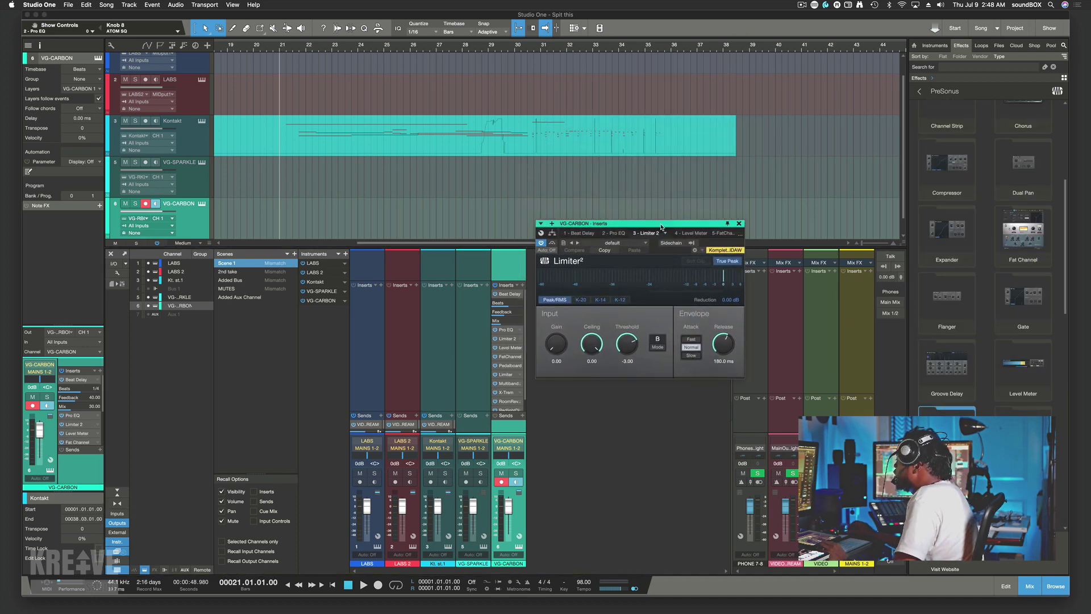
left_click(658, 344)
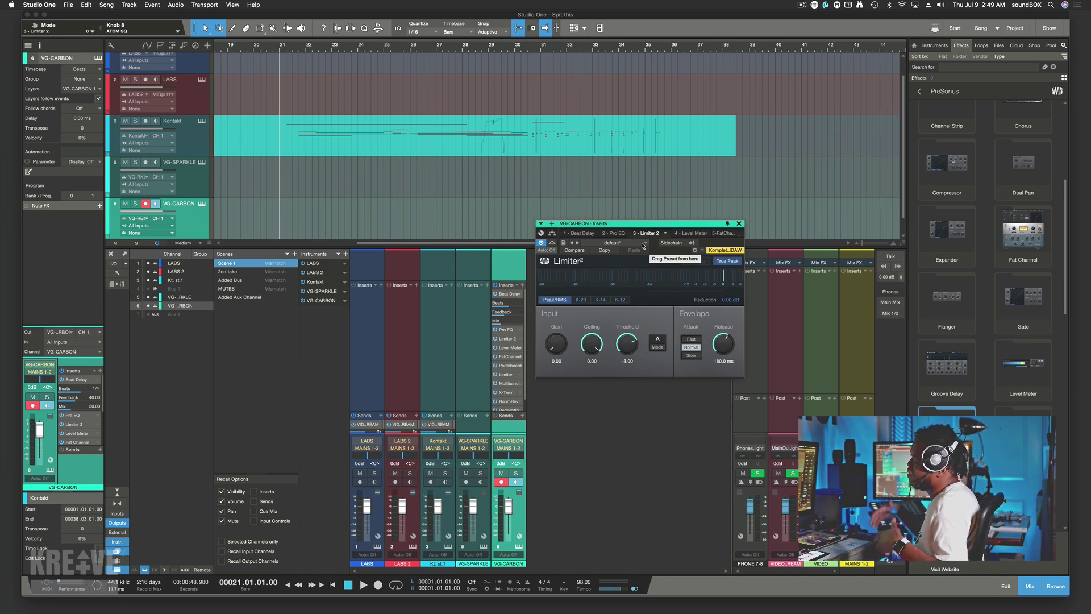
left_click_drag(638, 227, 633, 124)
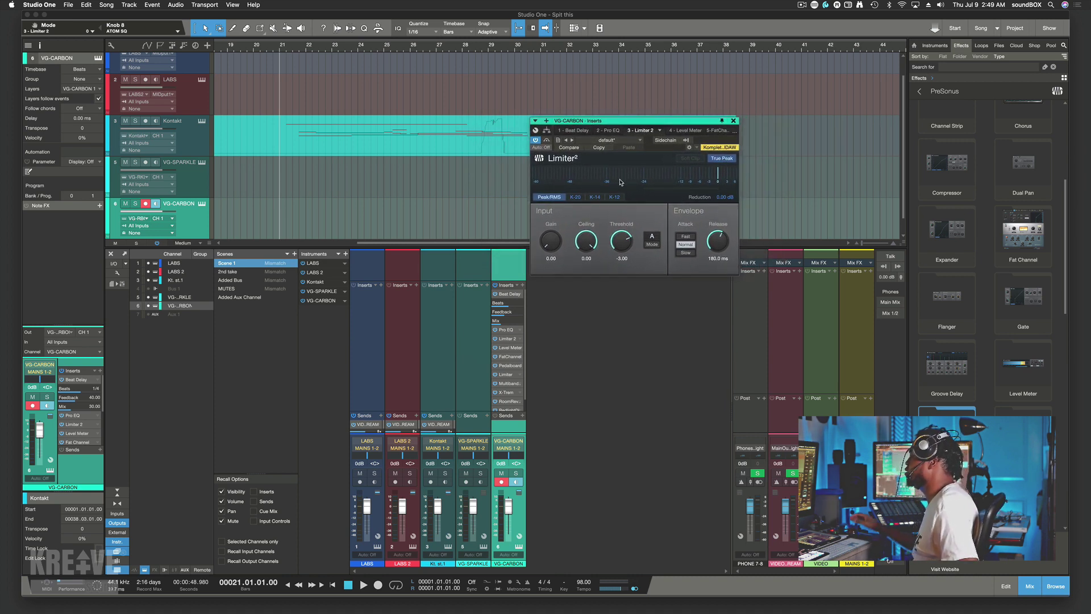
mouse_move(620, 181)
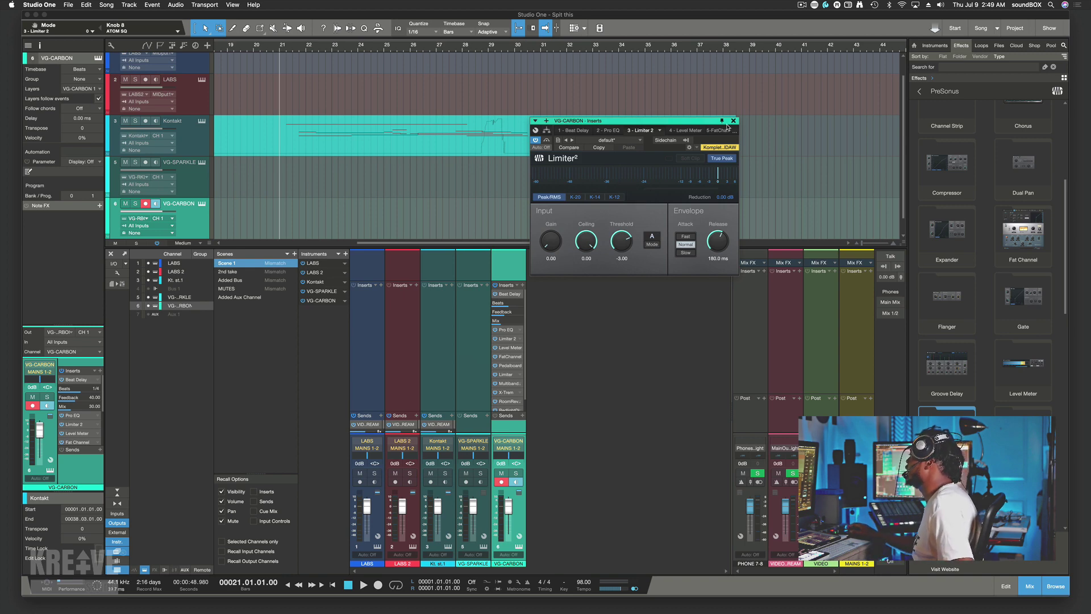
Park the Limiter² window at the top right and bring up the Appearance preferences
left_click_drag(631, 123, 811, 64)
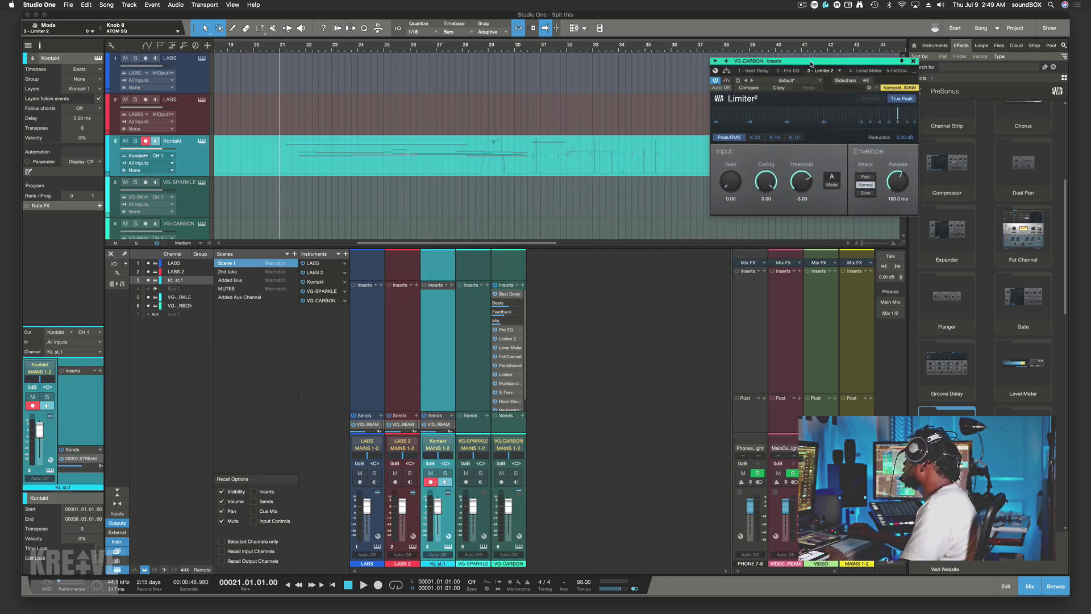
key("super+comma")
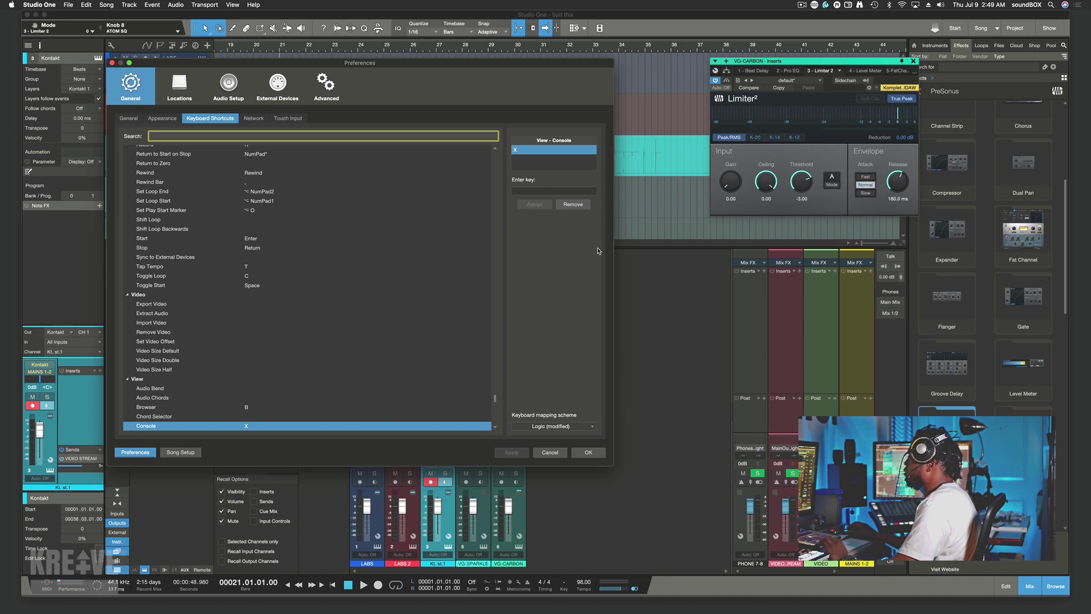
left_click(160, 118)
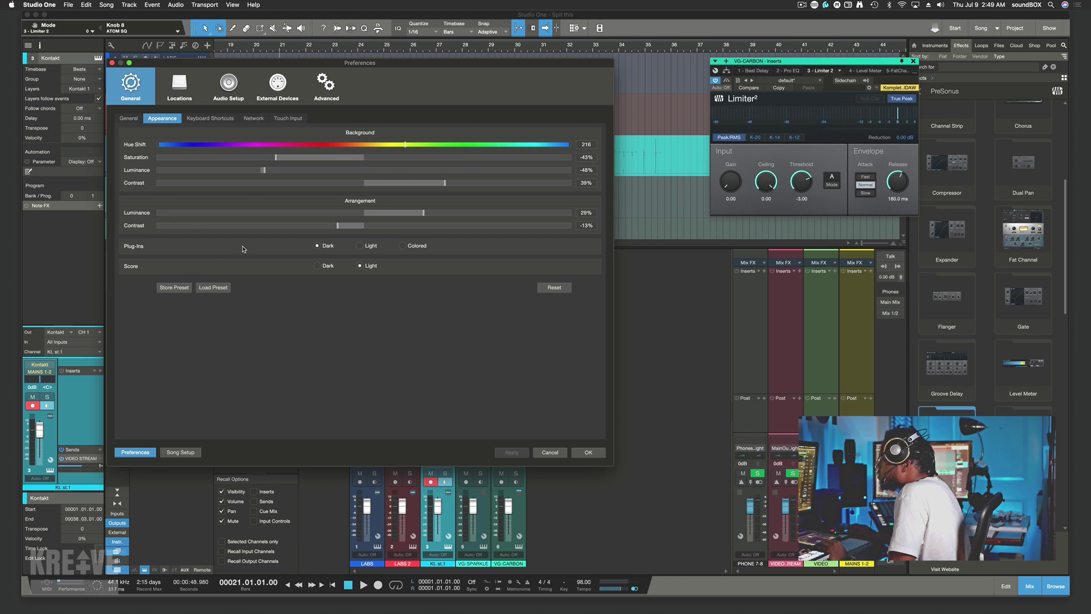
Compare Light, Colored and Dark plug-in appearances, then apply Colored
left_click(359, 246)
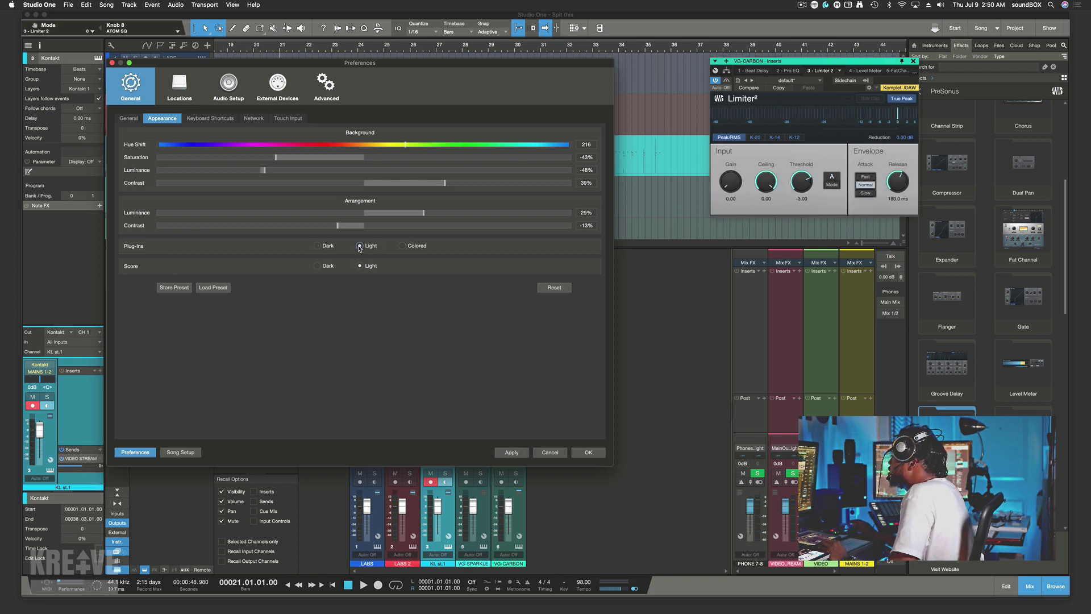
left_click(403, 246)
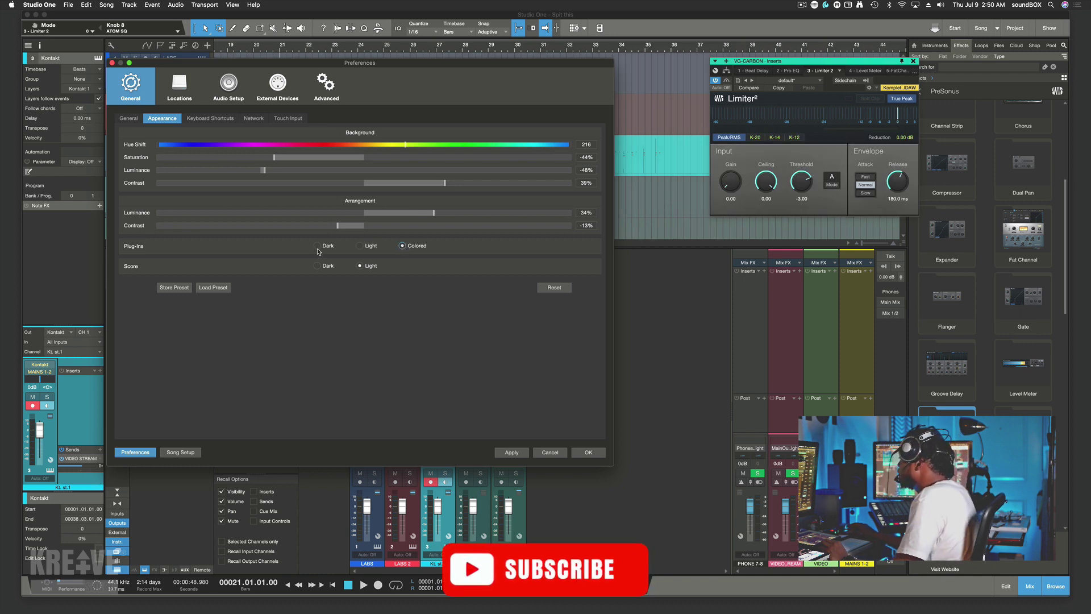
left_click(317, 246)
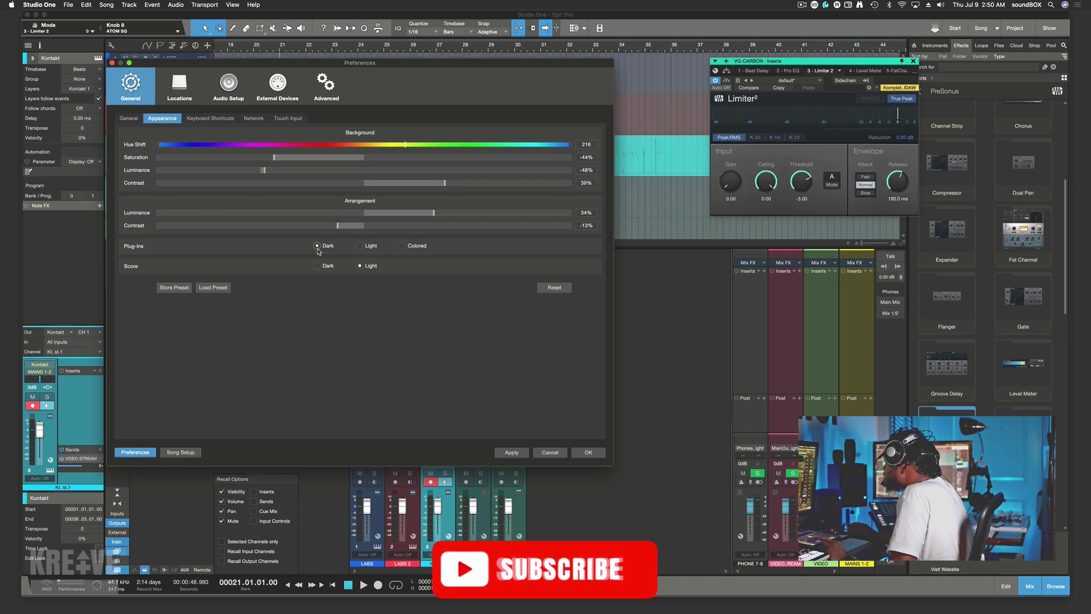
left_click(403, 247)
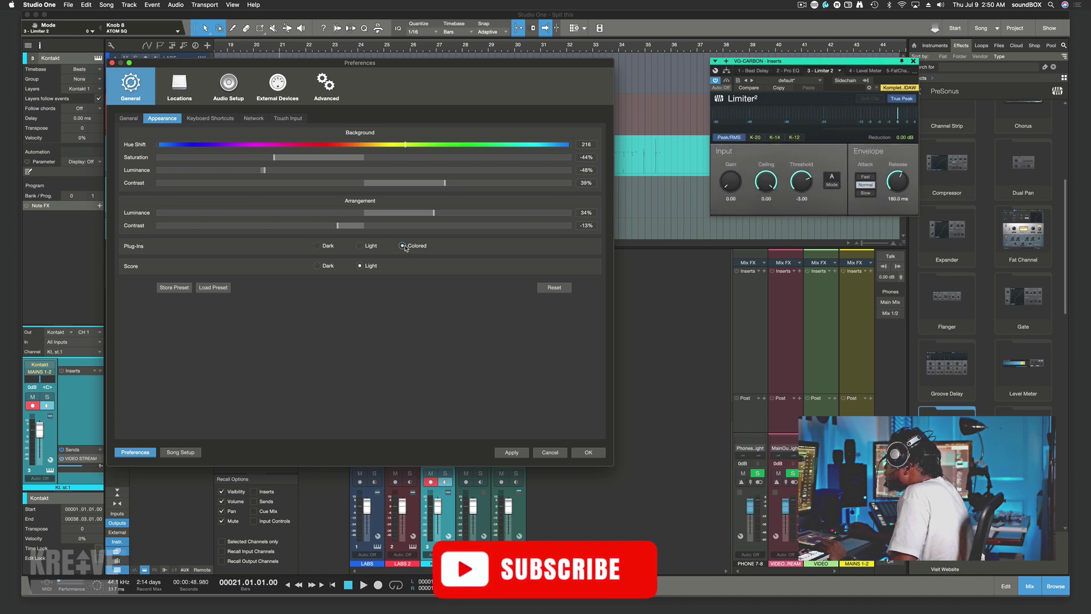
left_click(316, 246)
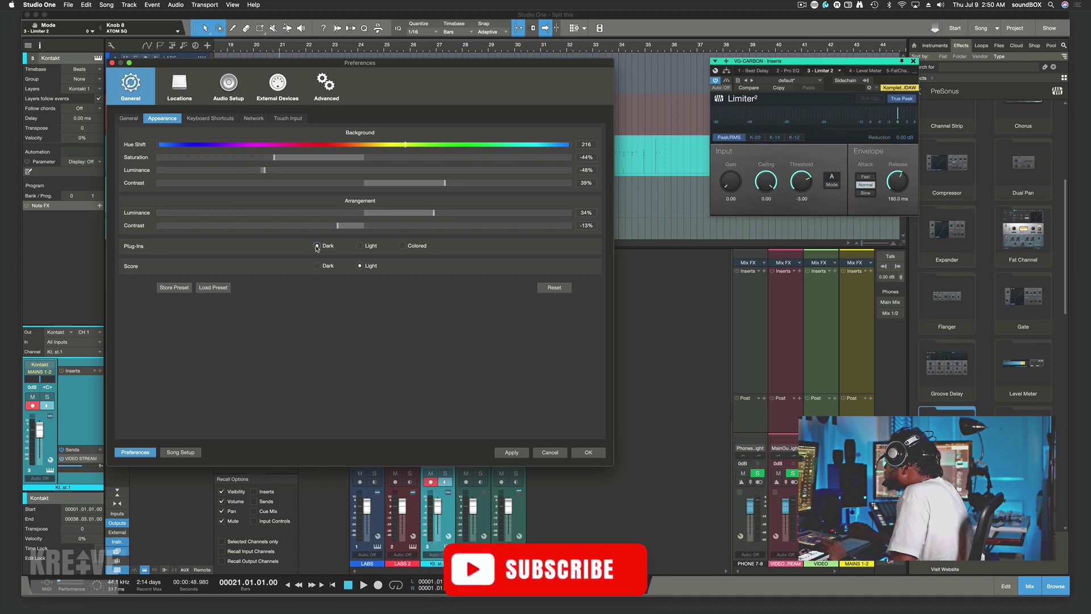
left_click(402, 247)
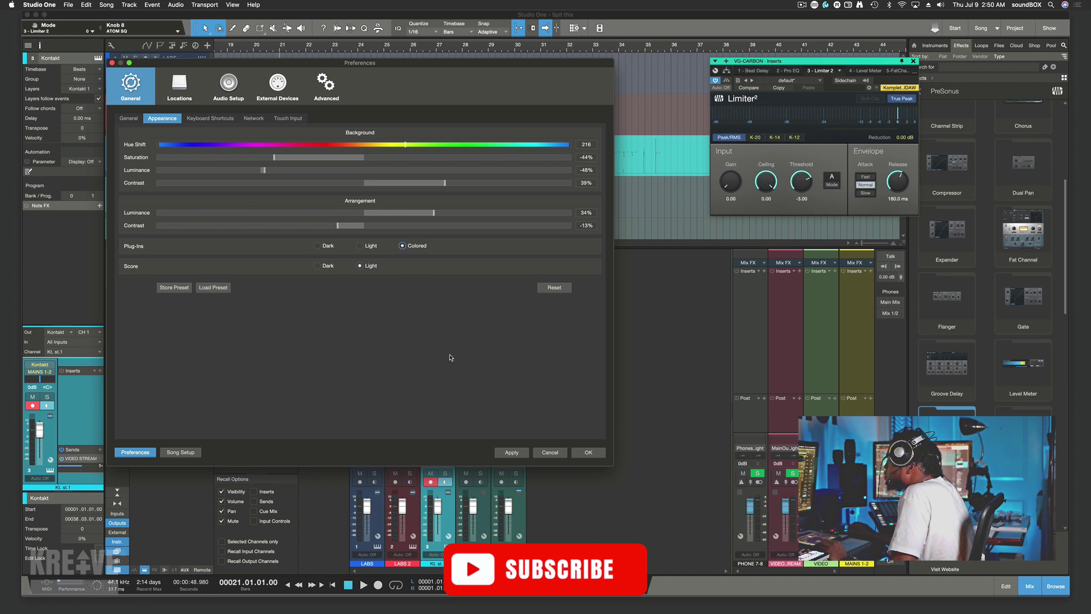
left_click(525, 451)
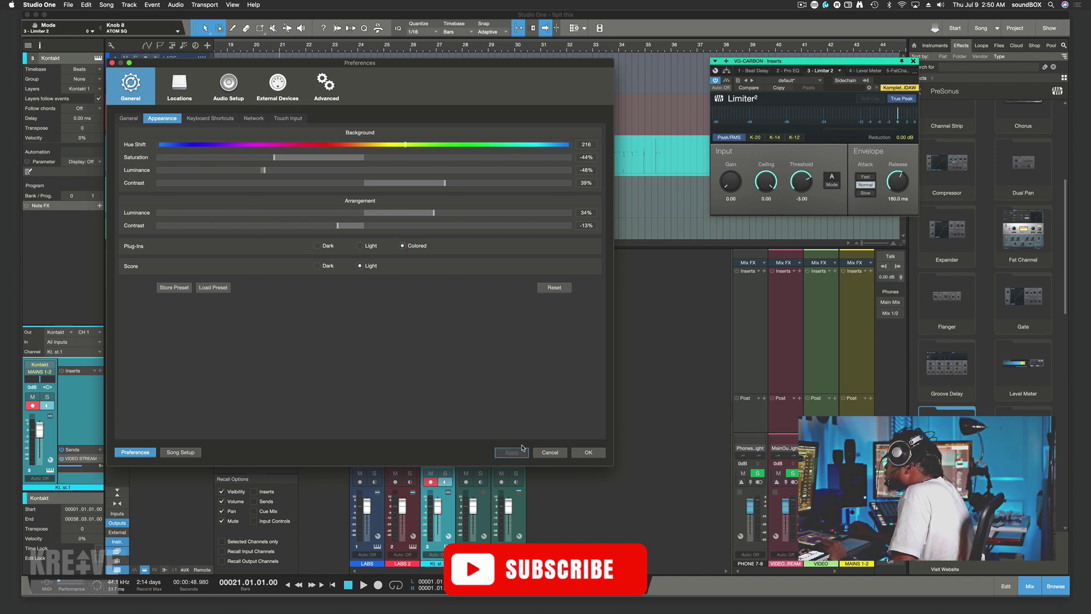
Close Preferences and view Level Meter, Fat Channel, Limiter², Multiband Dynamics, Room Reverb, RedlightDist and Tricomp in color
left_click(588, 453)
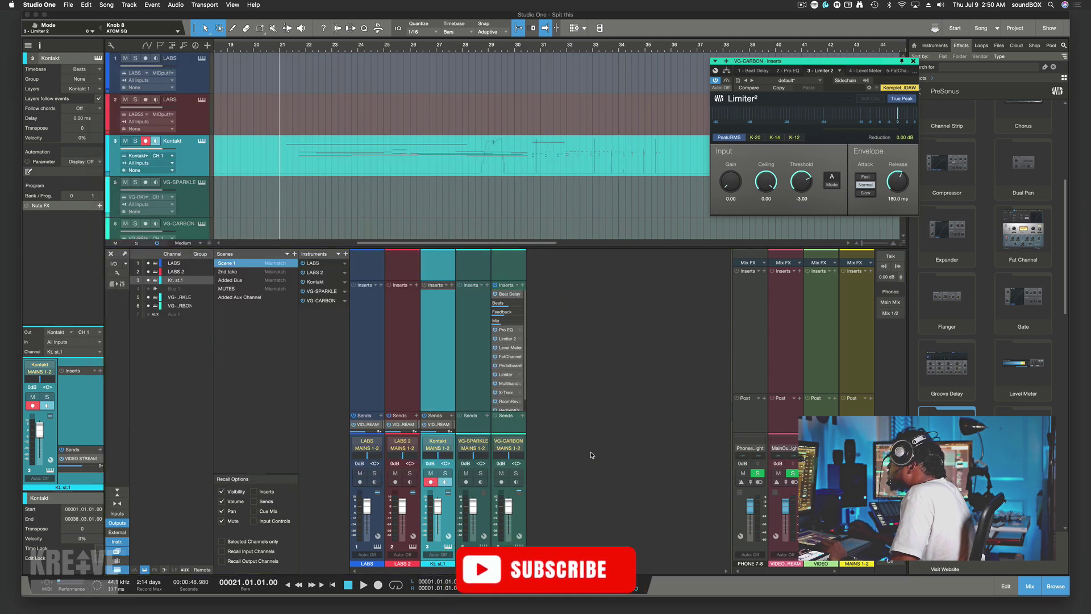
left_click(516, 348)
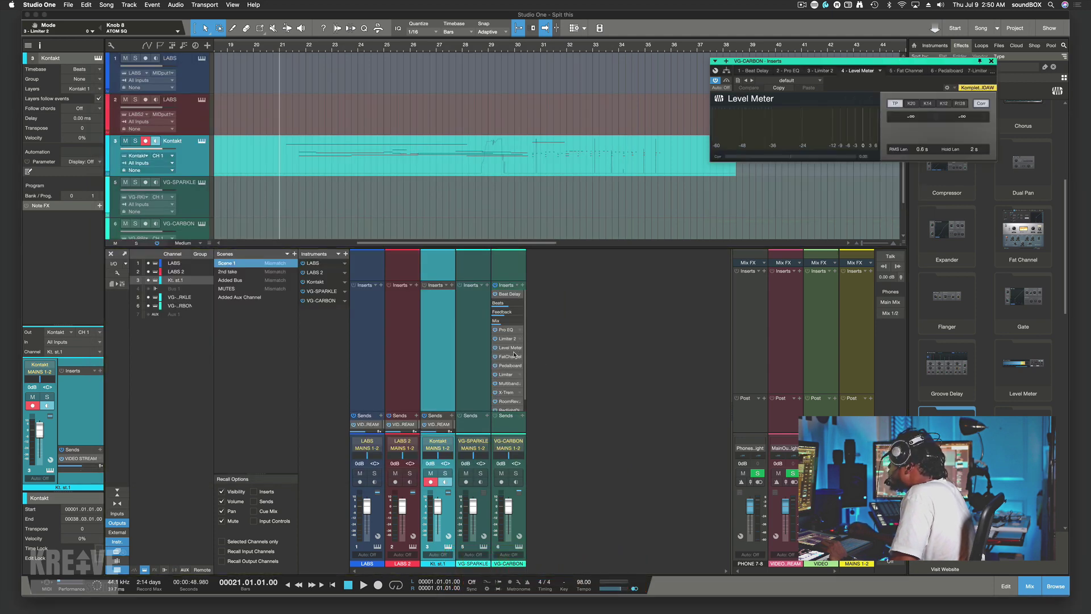
left_click(514, 357)
left_click(514, 376)
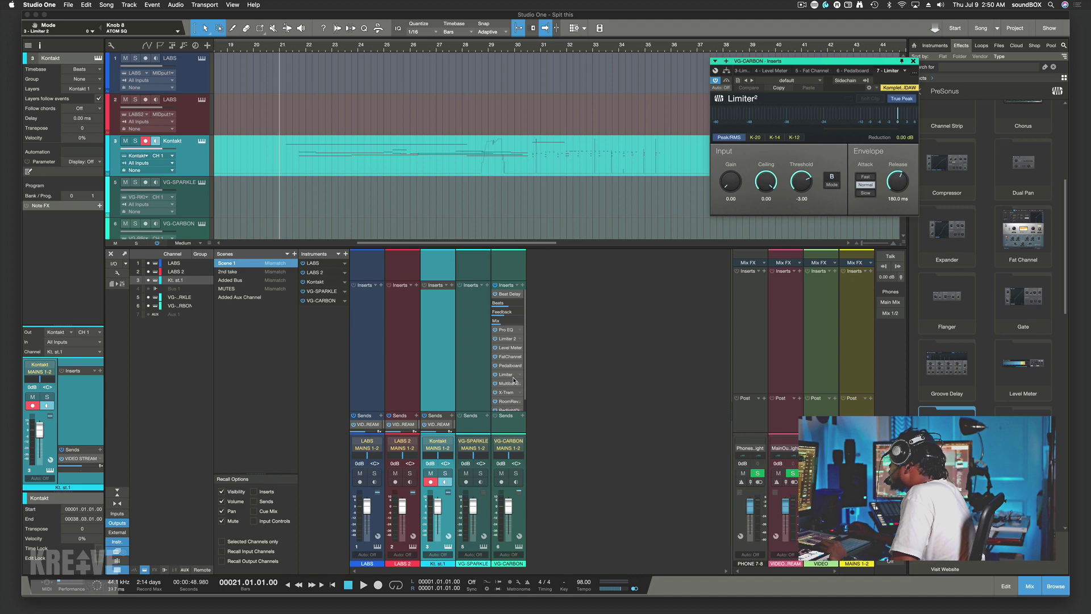
left_click(513, 384)
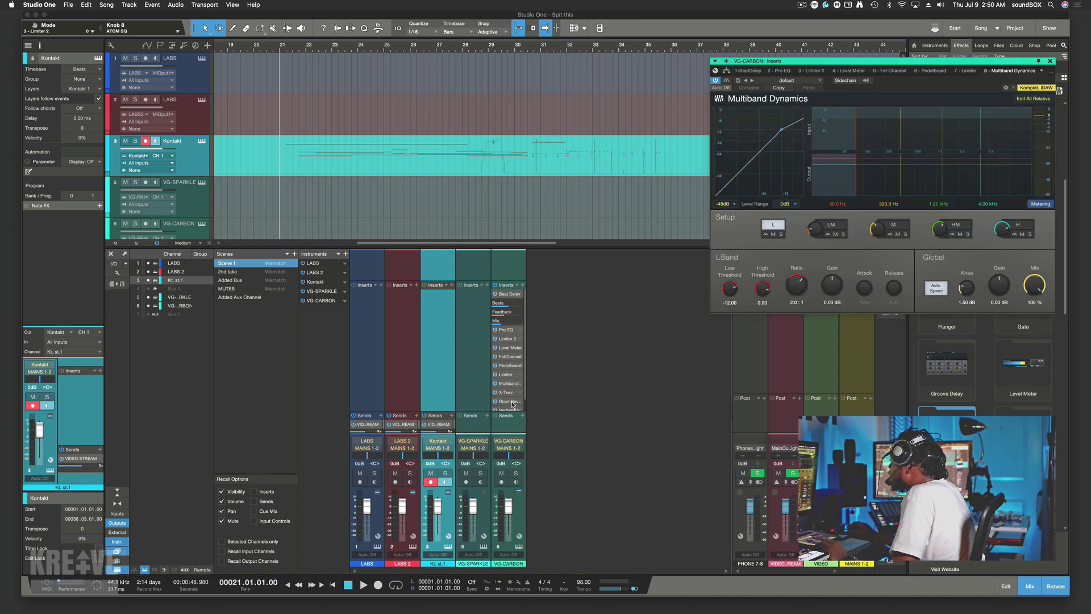
left_click(511, 402)
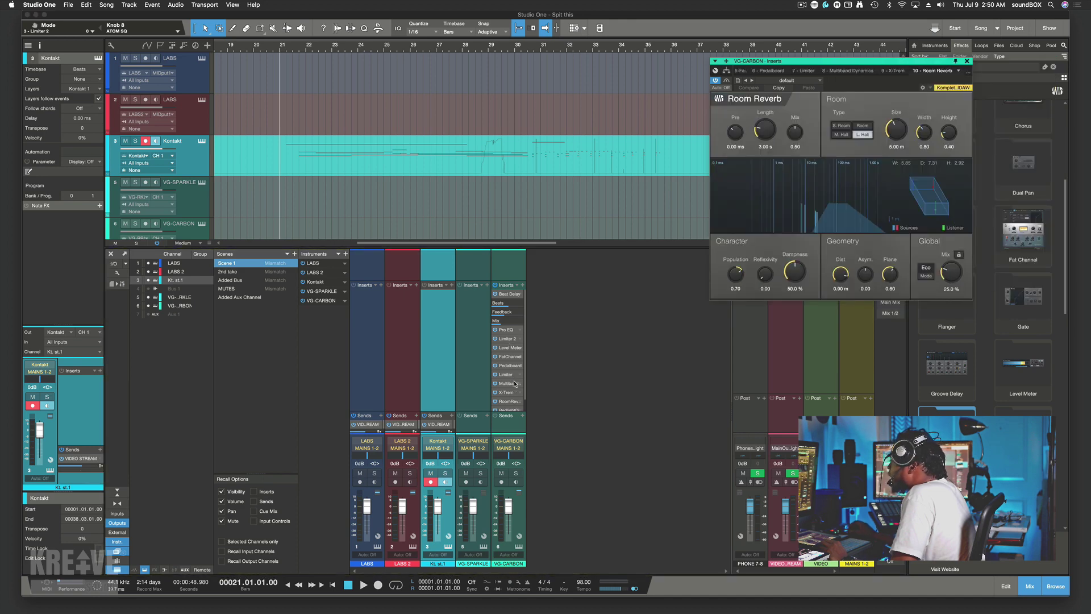
scroll(513, 398, "down", 1)
left_click(512, 397)
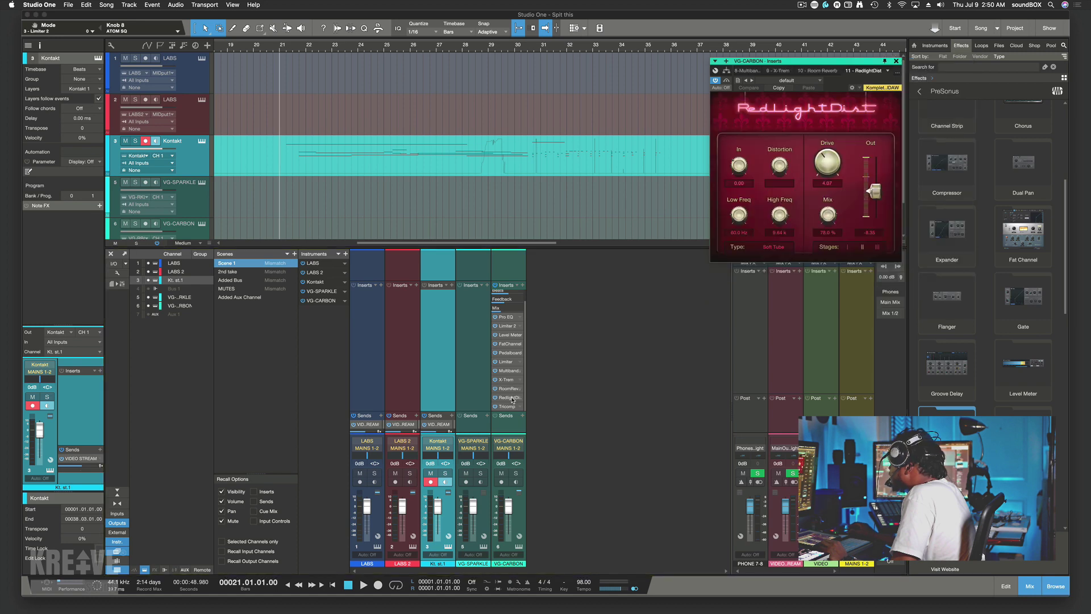
left_click(511, 407)
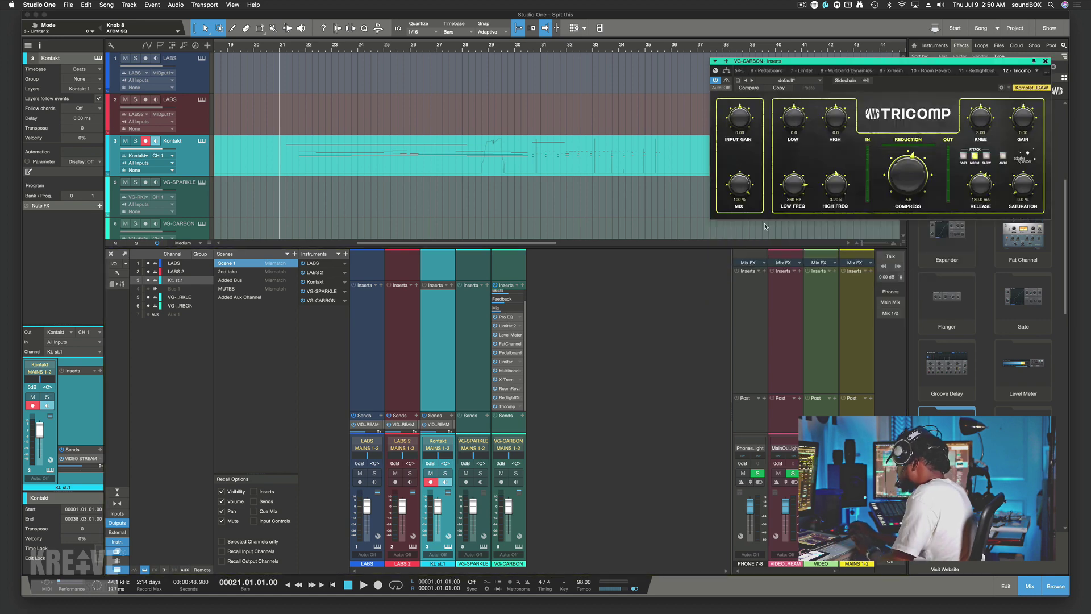
In Appearance preferences, try Light plug-ins, return to Colored, and cancel the dialog
key("super+comma")
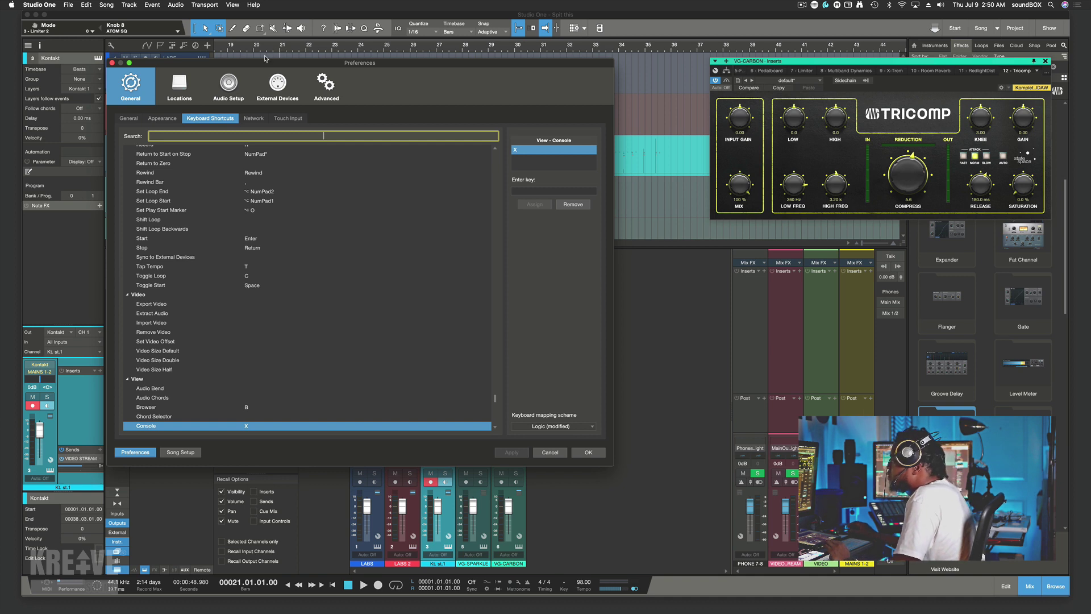
left_click(163, 118)
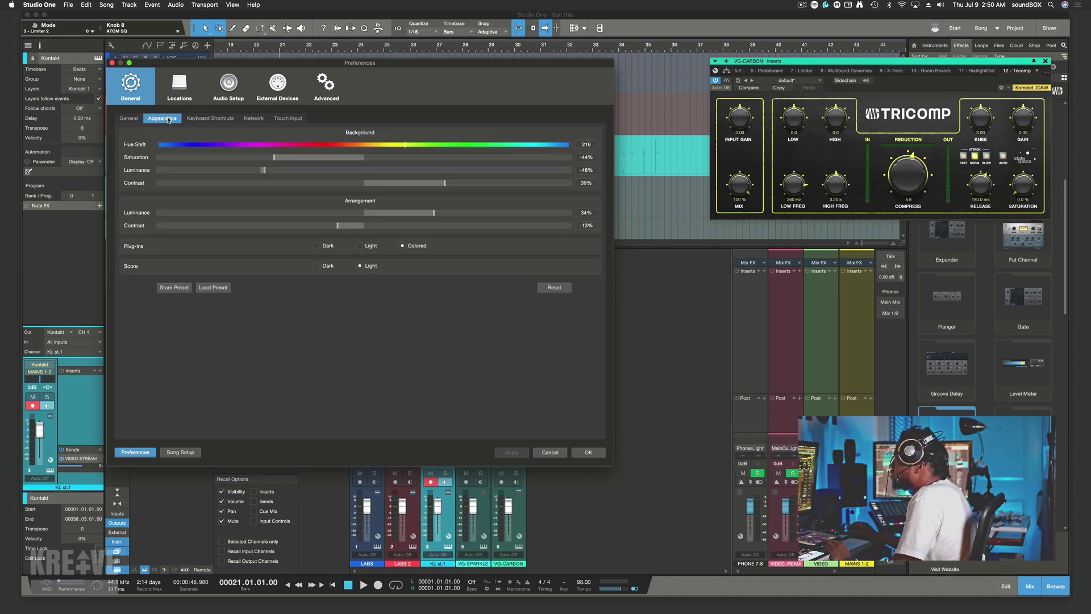
left_click(360, 247)
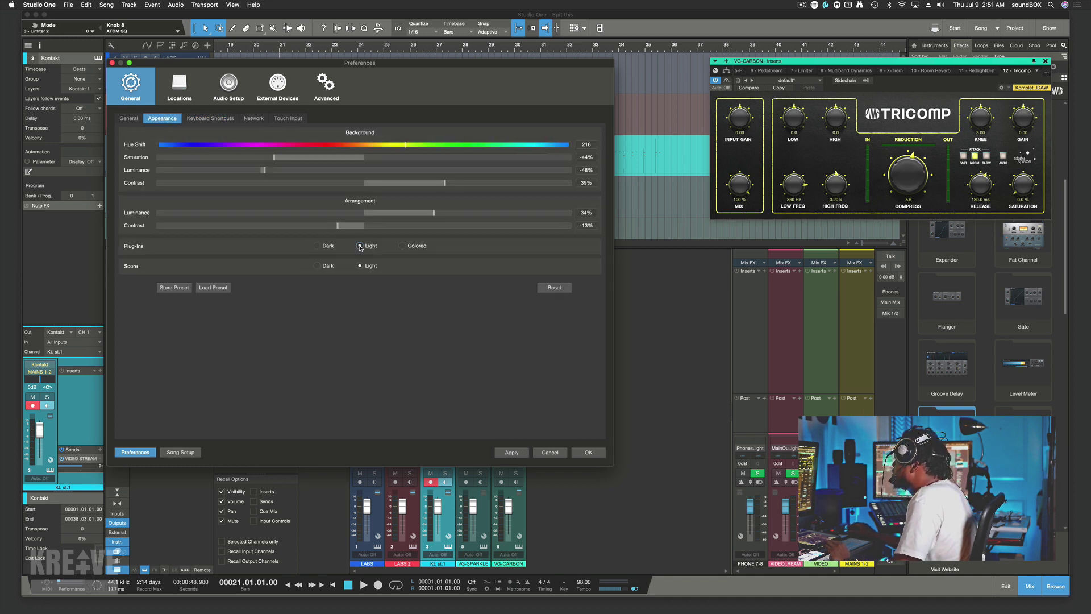
left_click(403, 246)
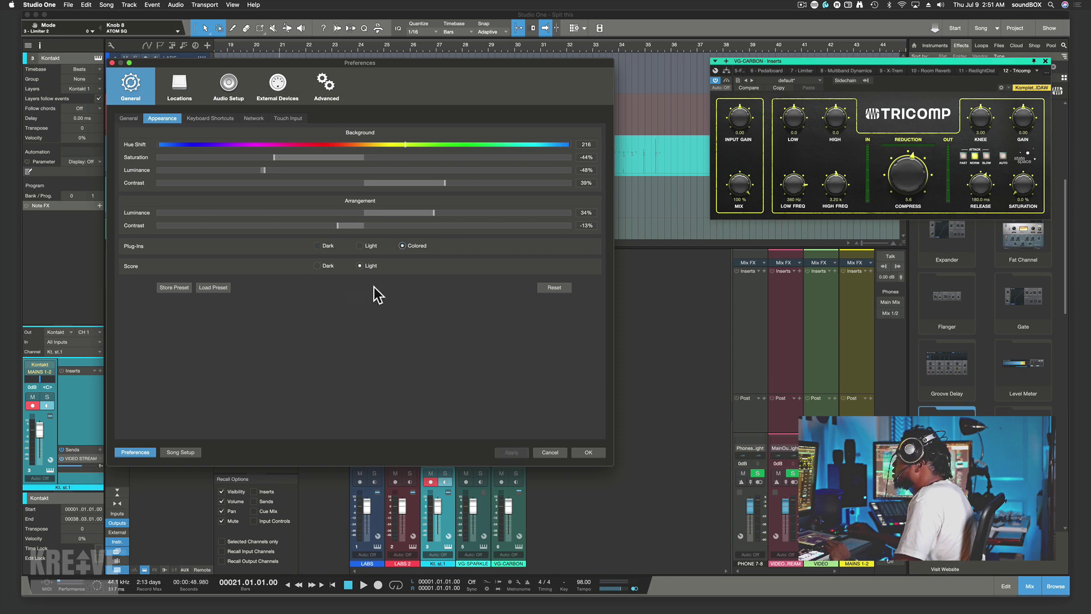
left_click(547, 453)
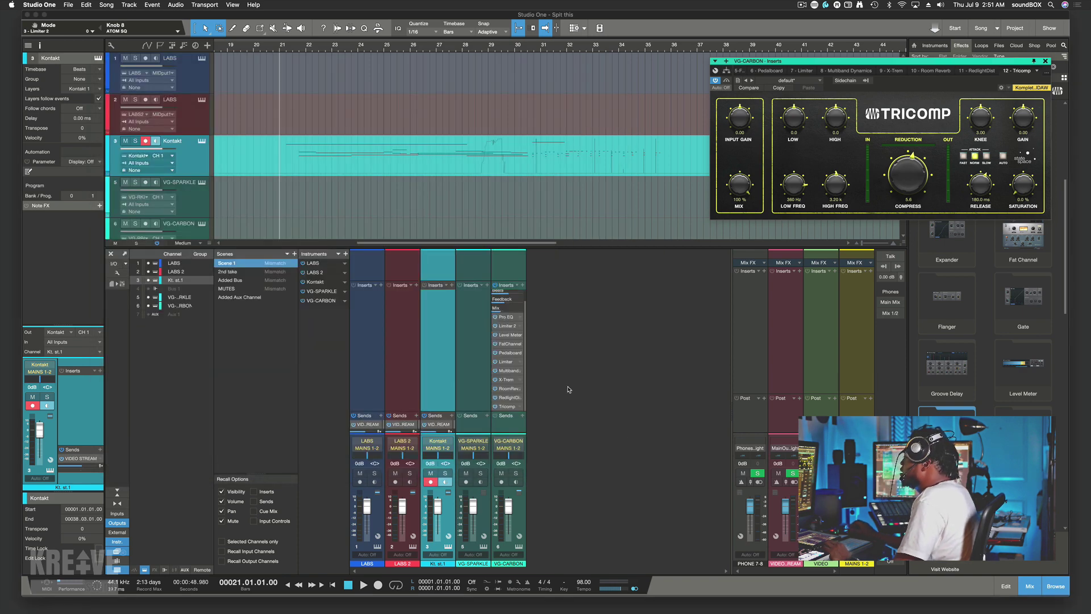
Open the Kontakt part in the Score View editor, zoom out, and play it briefly
double_click(392, 172)
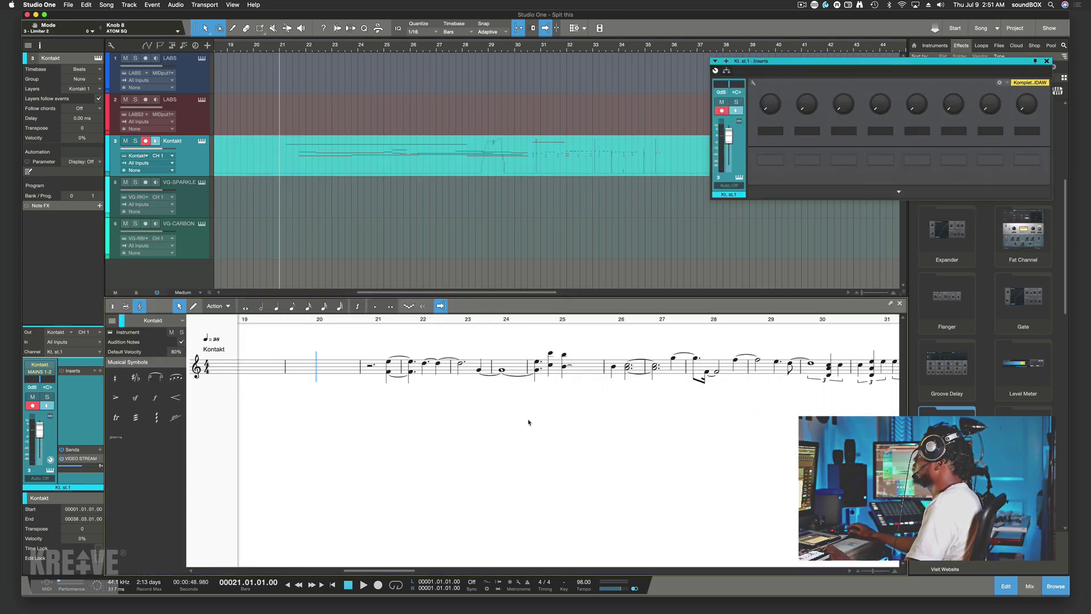
scroll(527, 423, "right", 10)
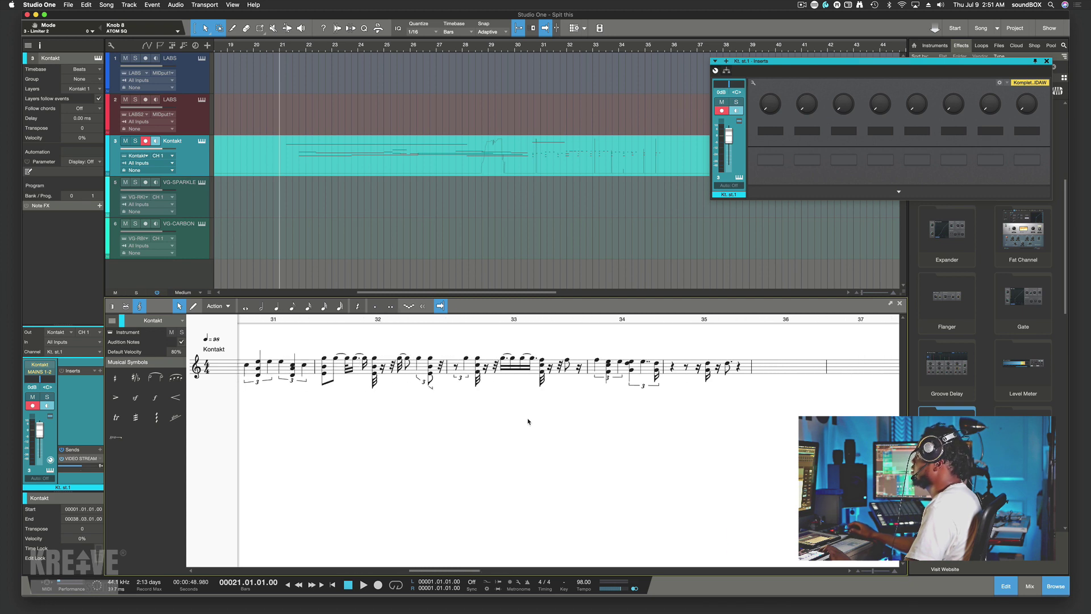
scroll(528, 422, "left", 3)
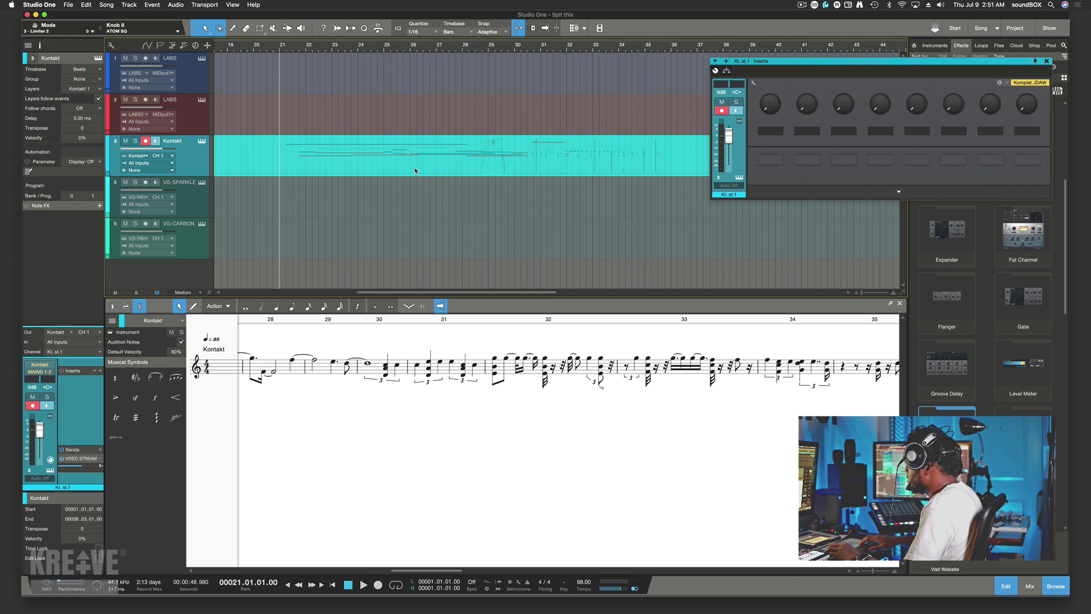
key("w")
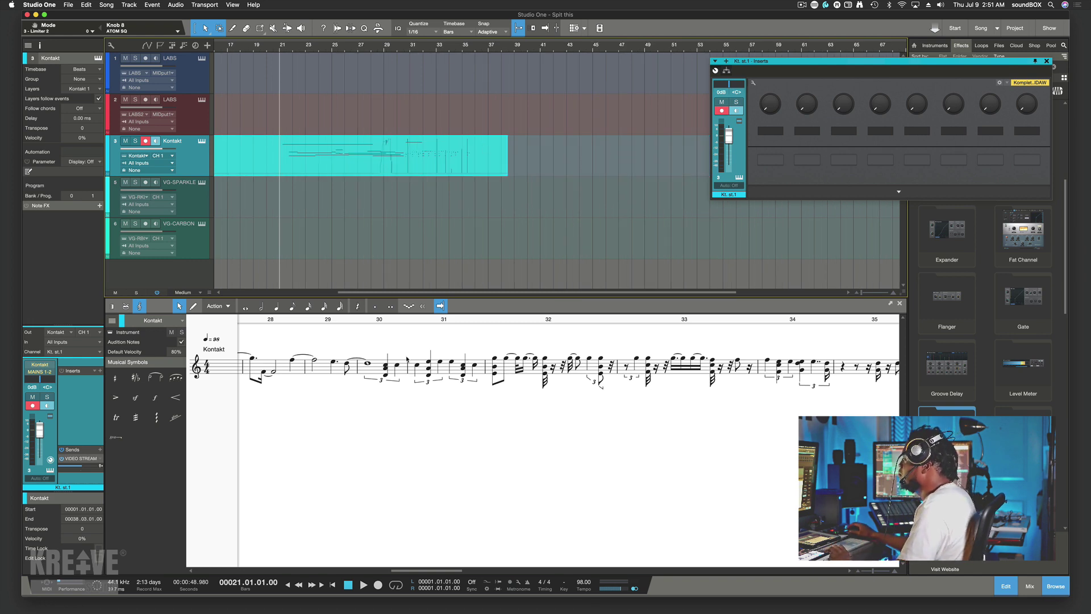
key("space")
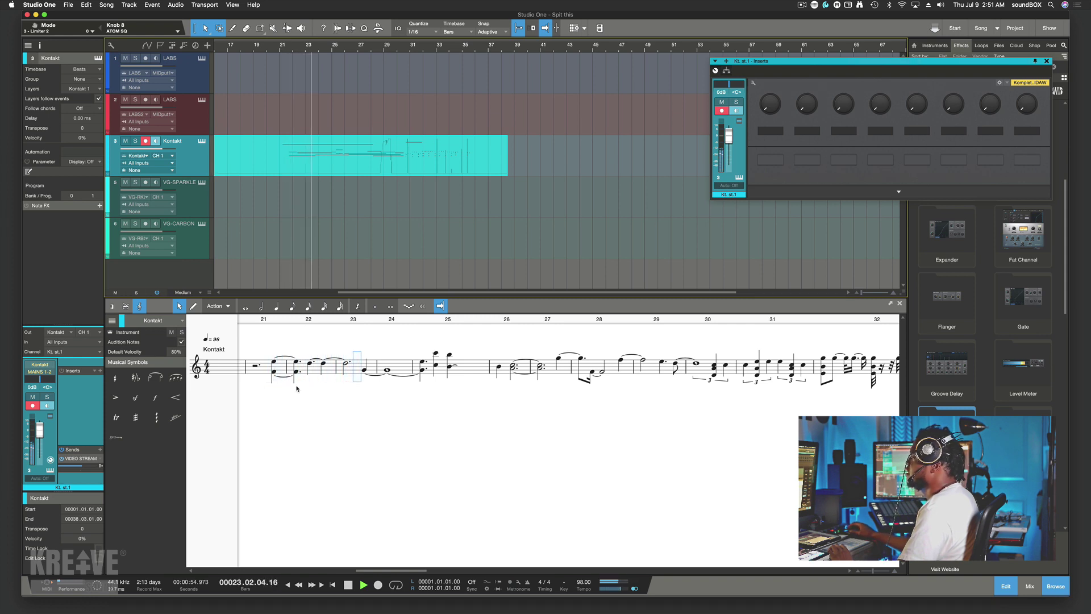
key("space")
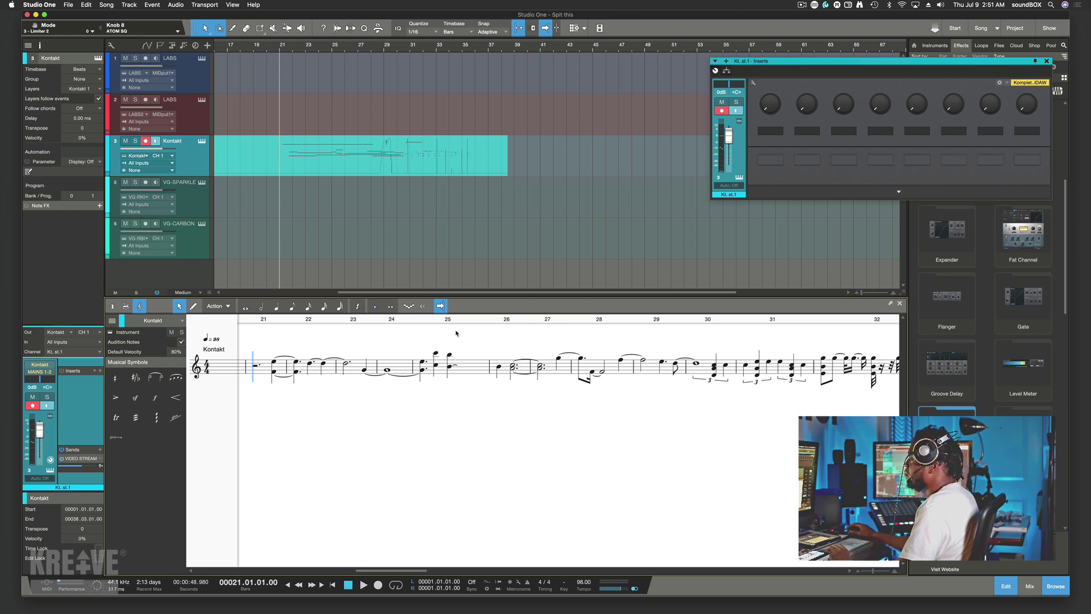
Audition the passage from bar 25 several times, then pick the quarter-note pencil tool
left_click(425, 325)
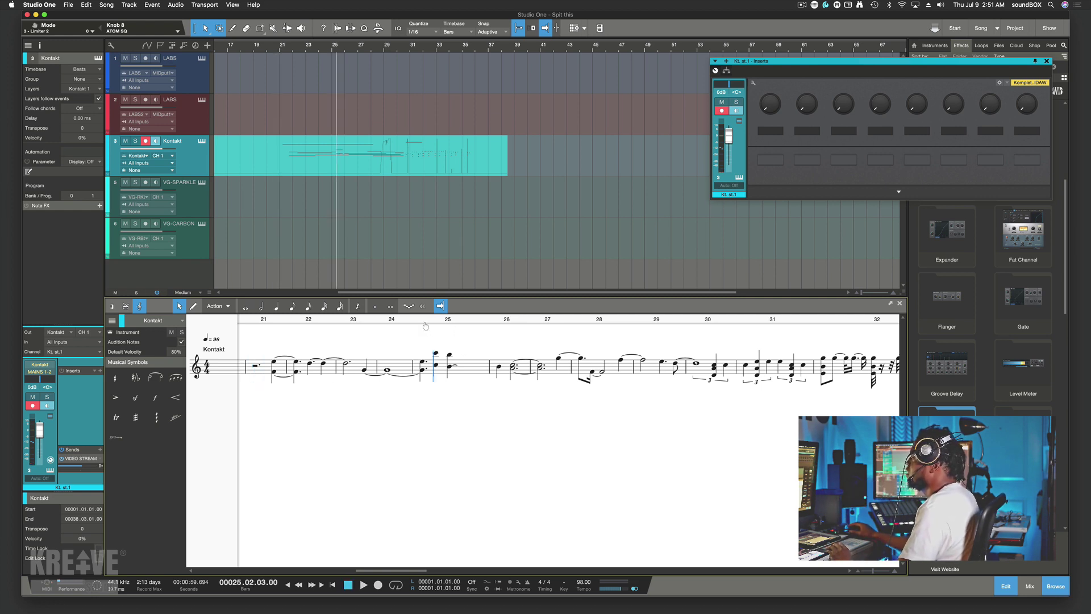
key("space")
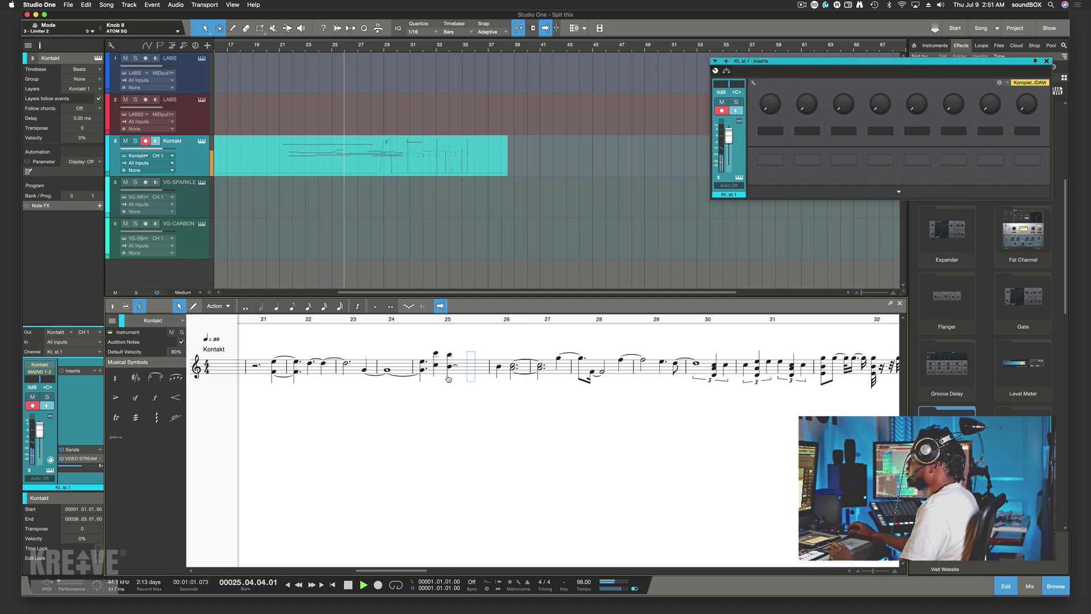
key("space")
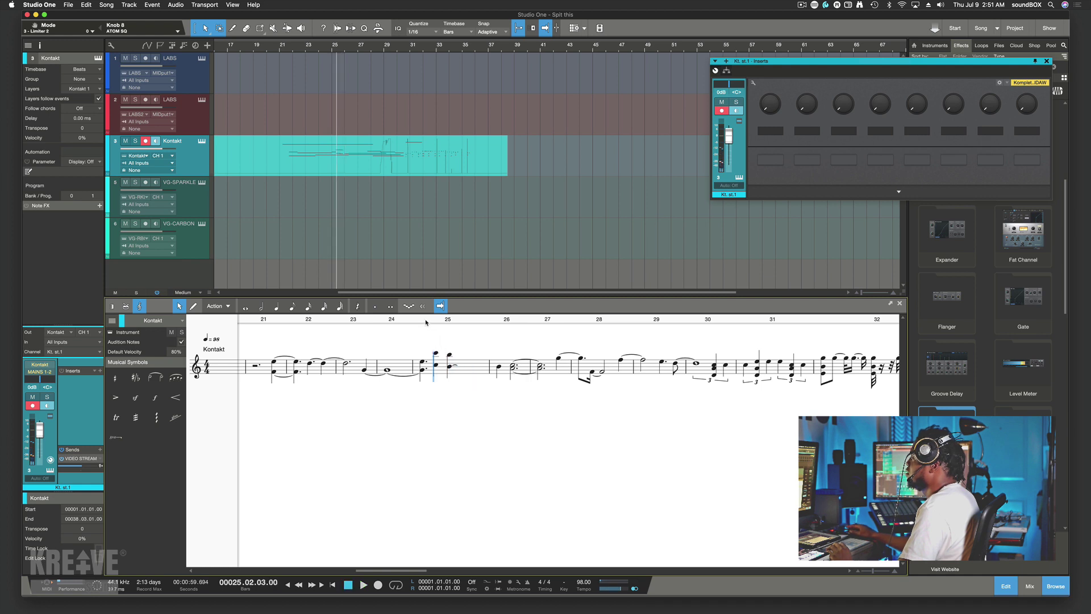
key("space")
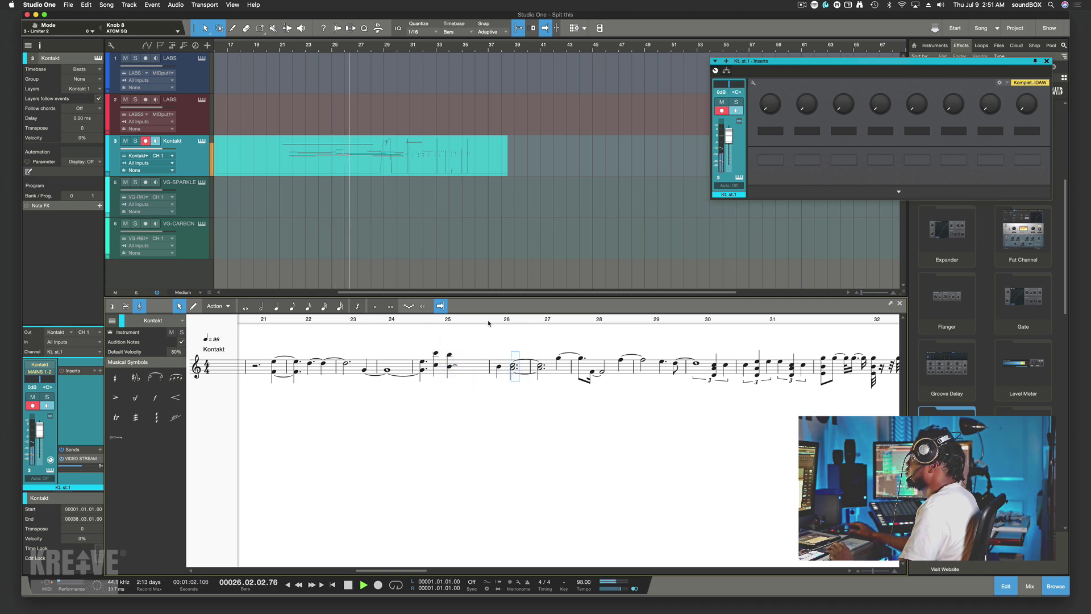
key("space")
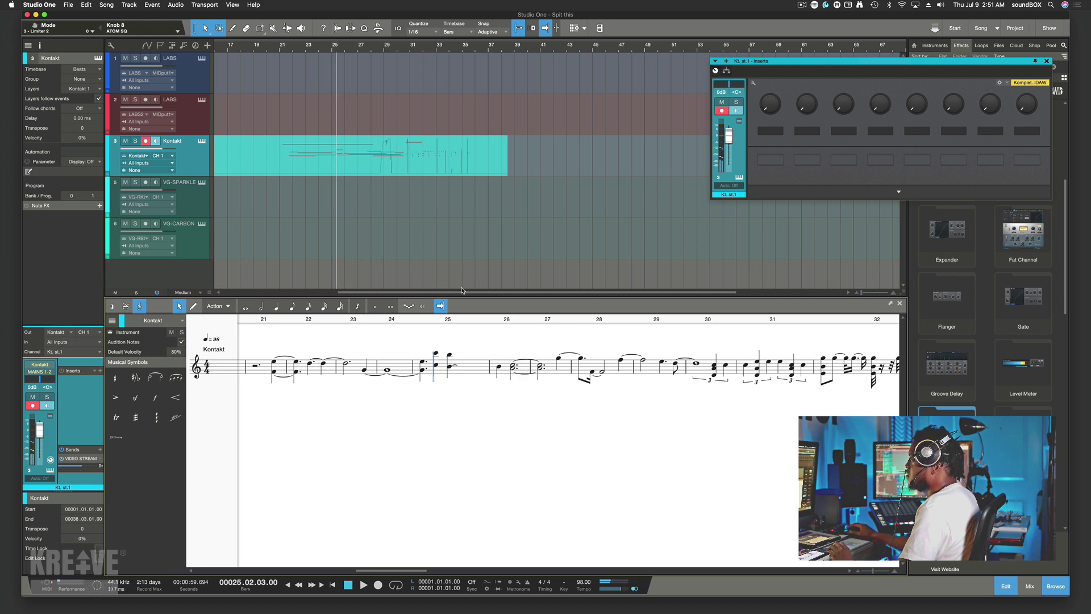
key("space")
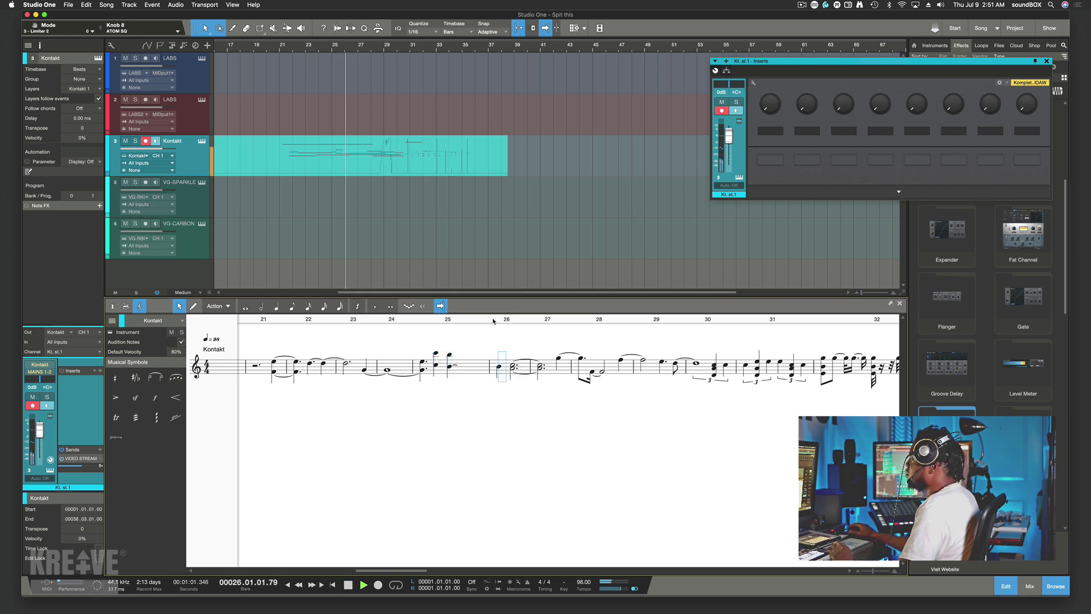
key("space")
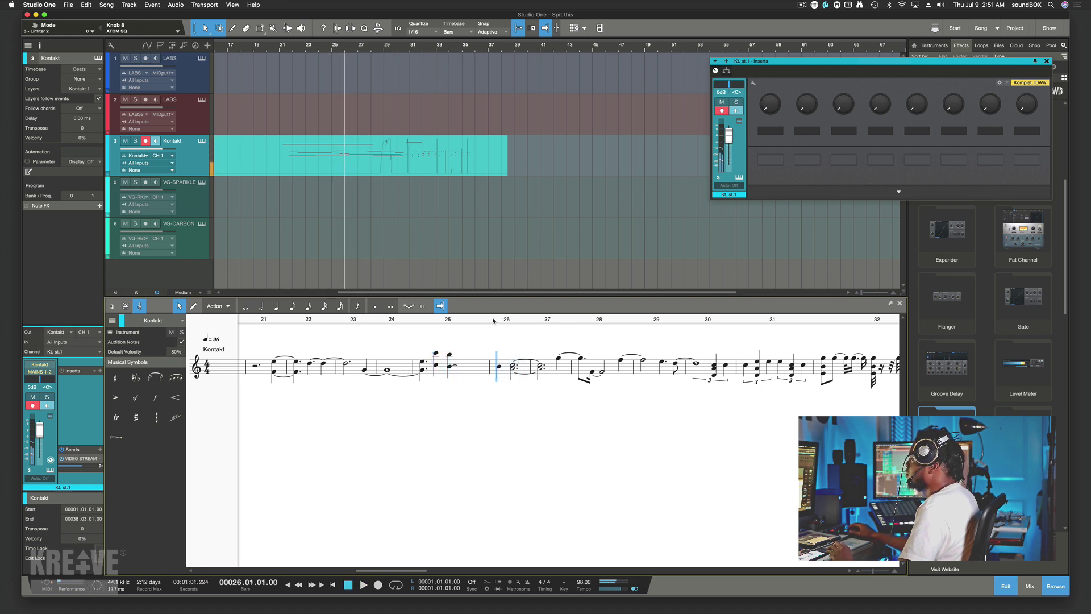
left_click(193, 306)
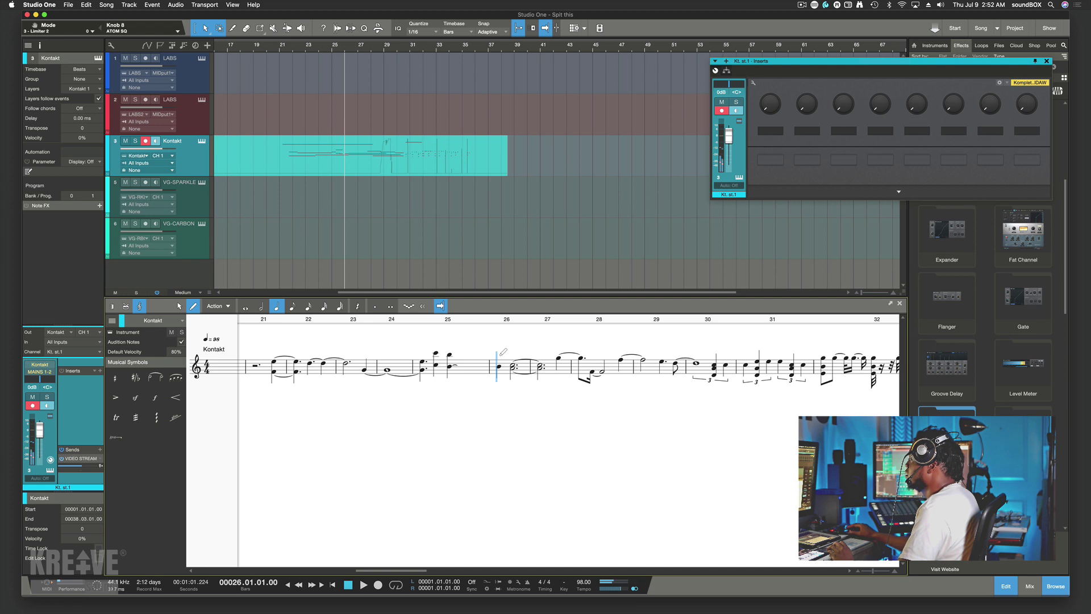
key("space")
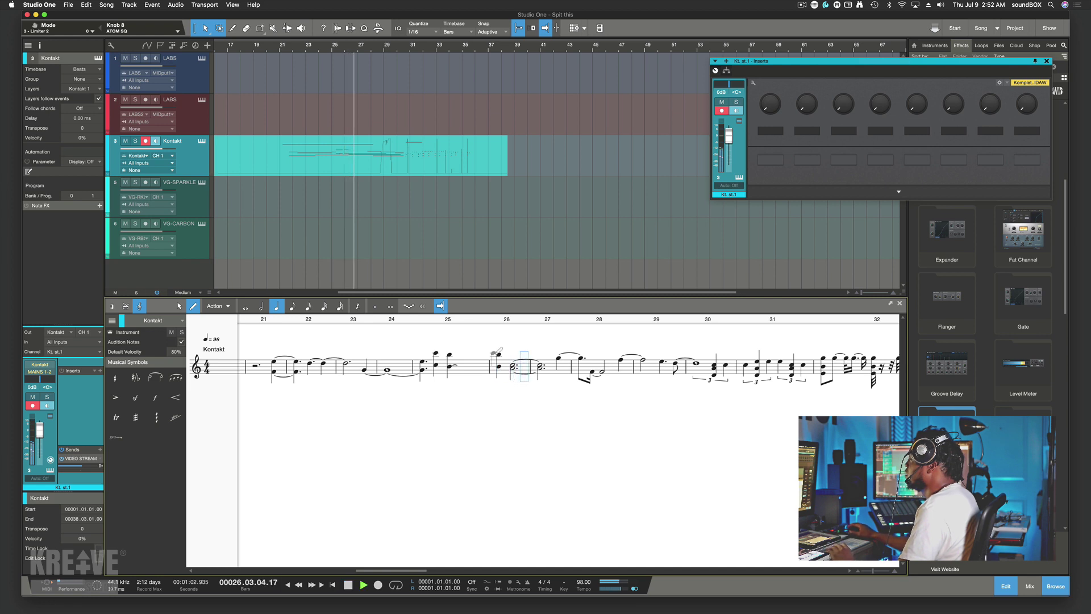
key("space")
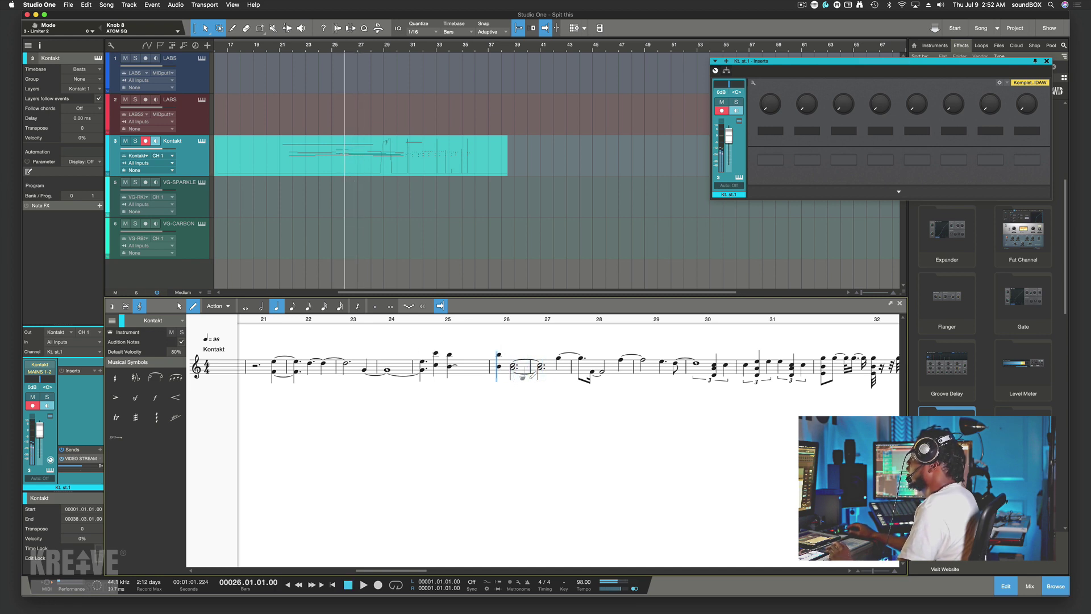
left_click(112, 307)
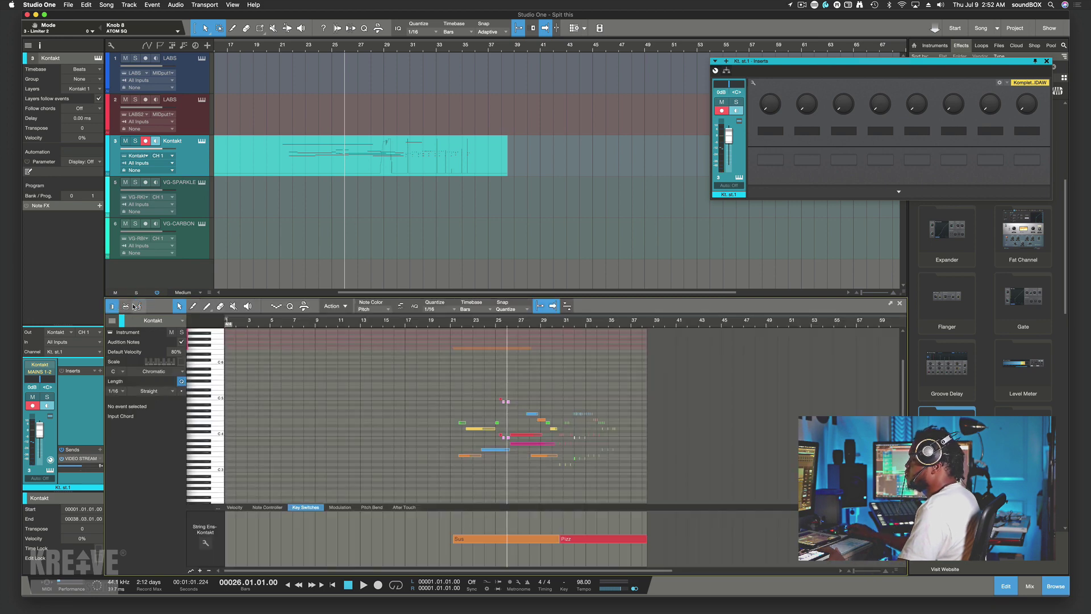
left_click(125, 306)
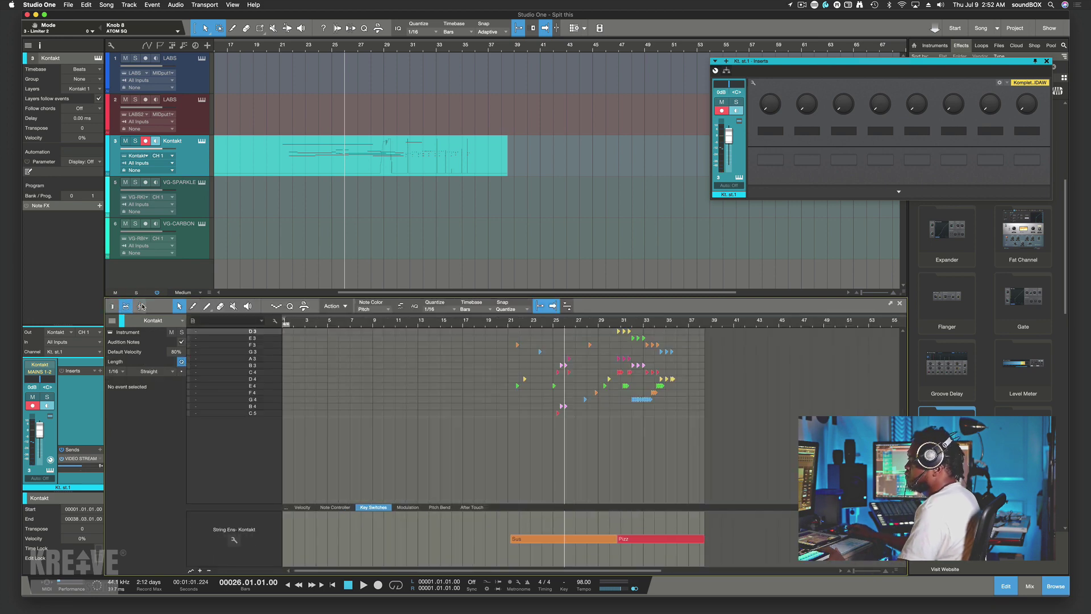
left_click(139, 307)
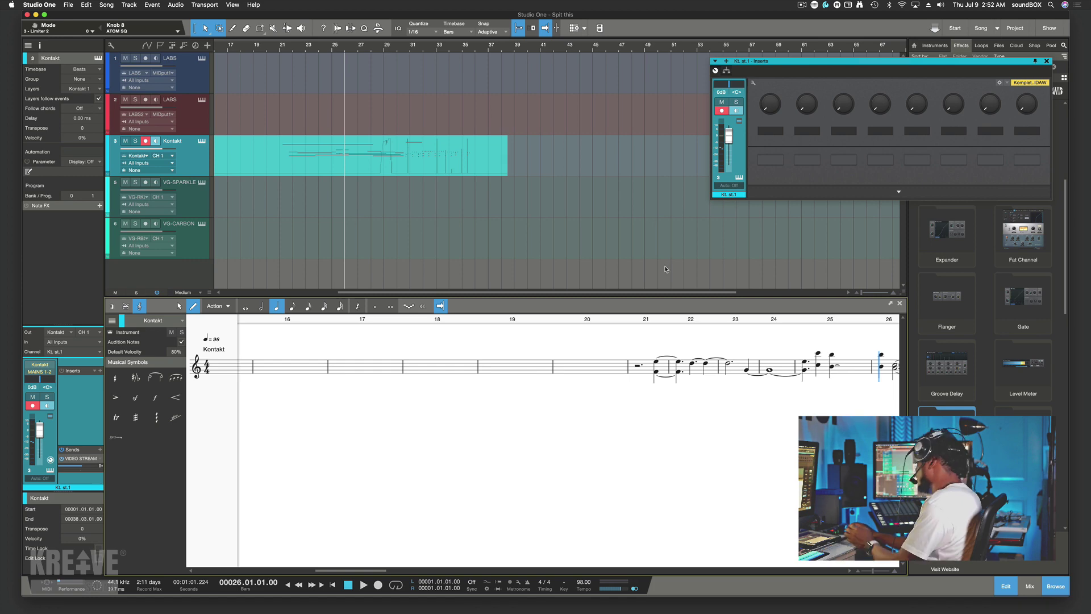
Set the Score appearance to Dark in Preferences and confirm with OK
key("super+comma")
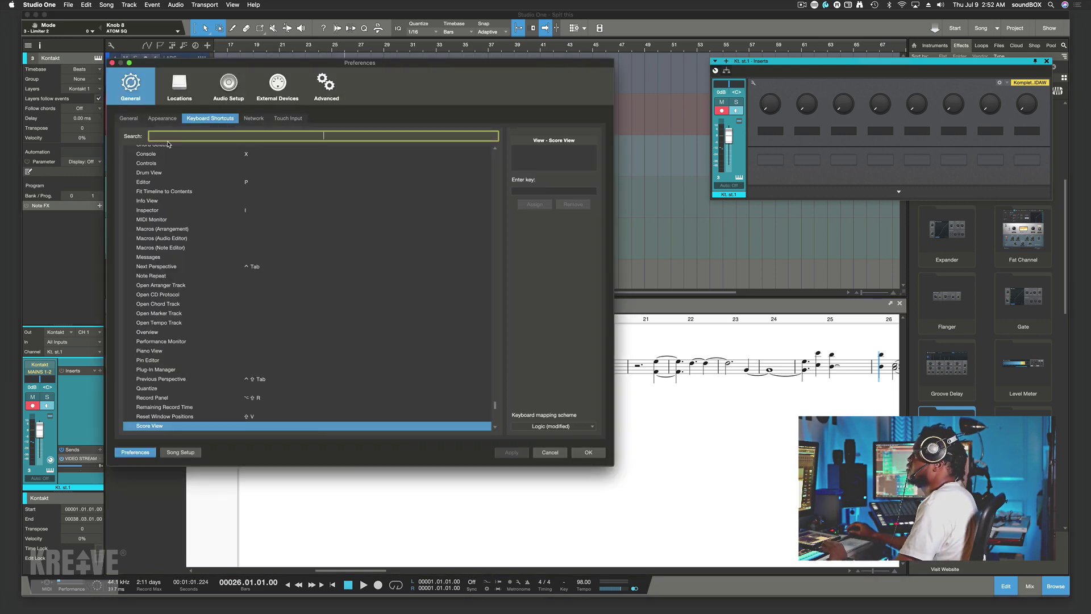
left_click(162, 120)
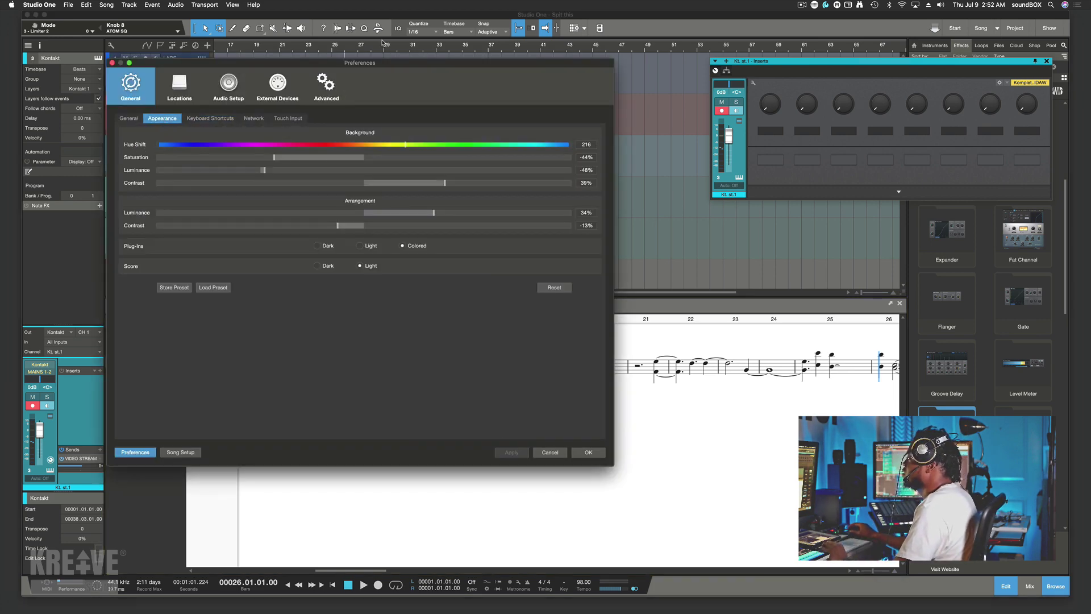
left_click_drag(421, 63, 346, 20)
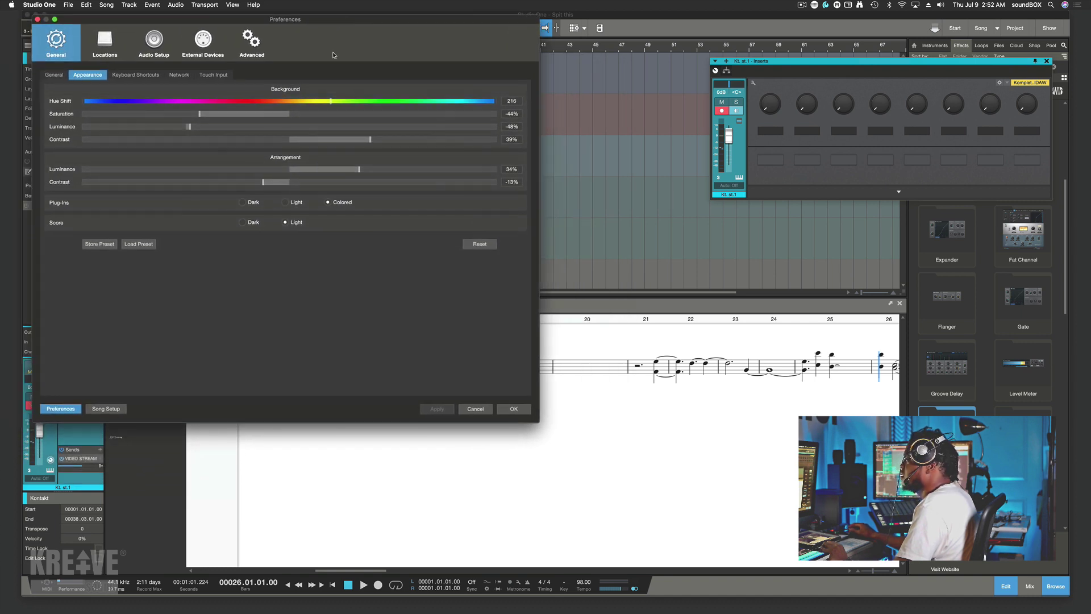
left_click(244, 222)
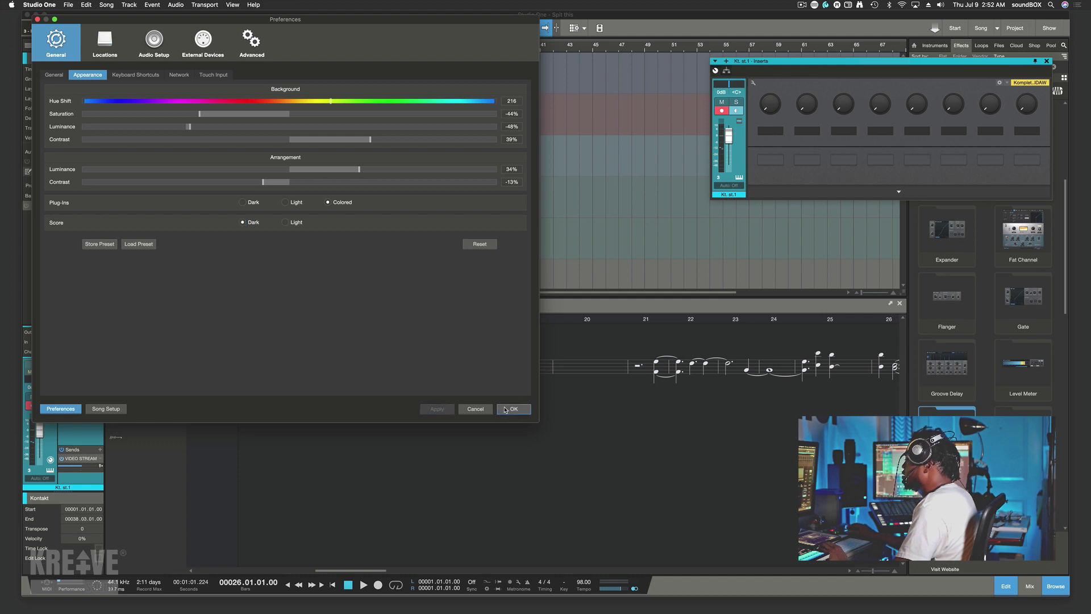
left_click(505, 409)
scroll(528, 442, "right", 10)
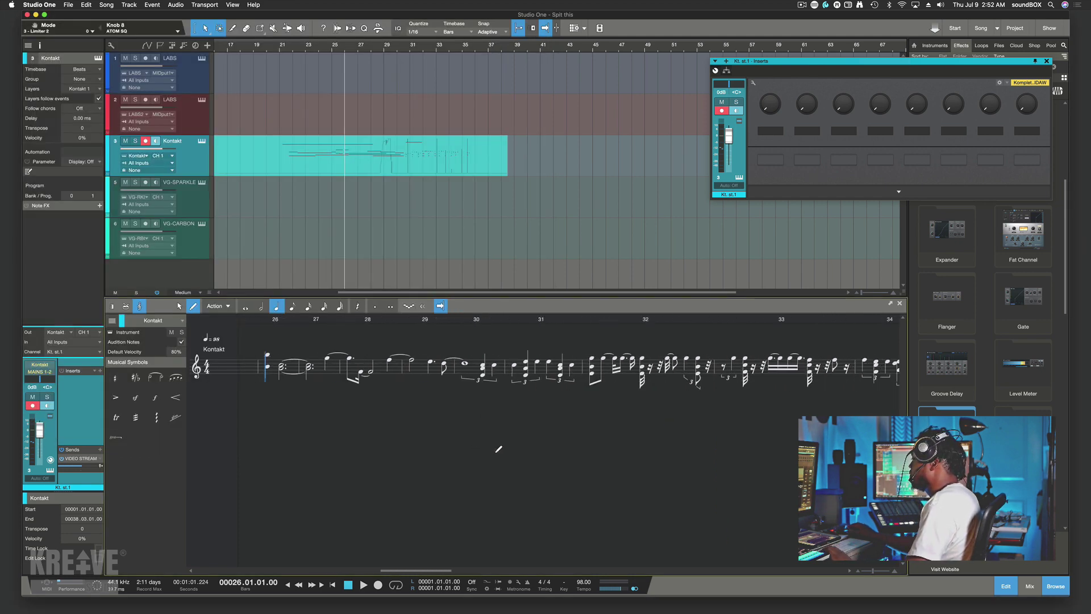